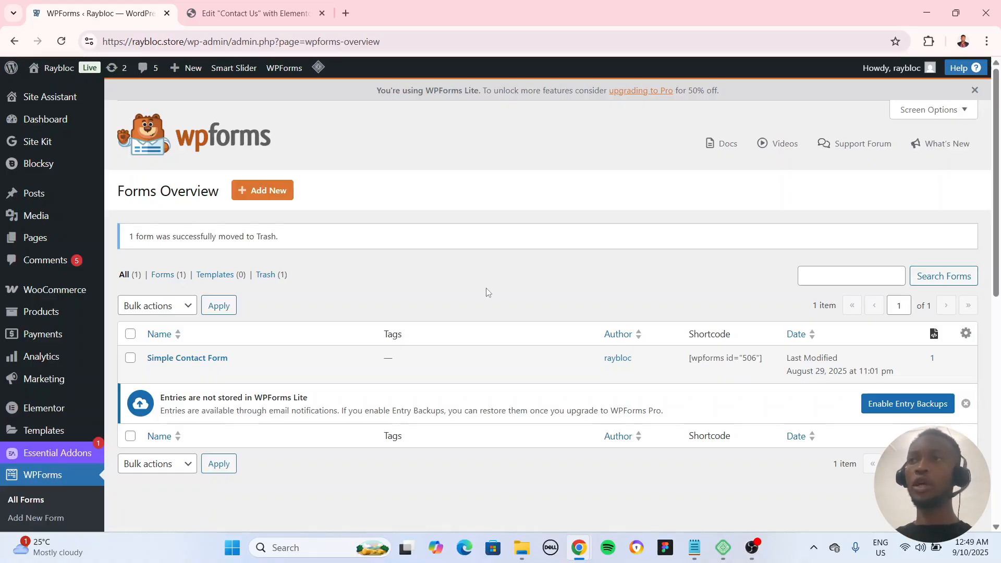
Step: Review the Simple Contact Form entry in WPForms and the shortcode widget under "We'd love To Hear From You!" on the Contact Us page
scroll(482, 280, "down", 4)
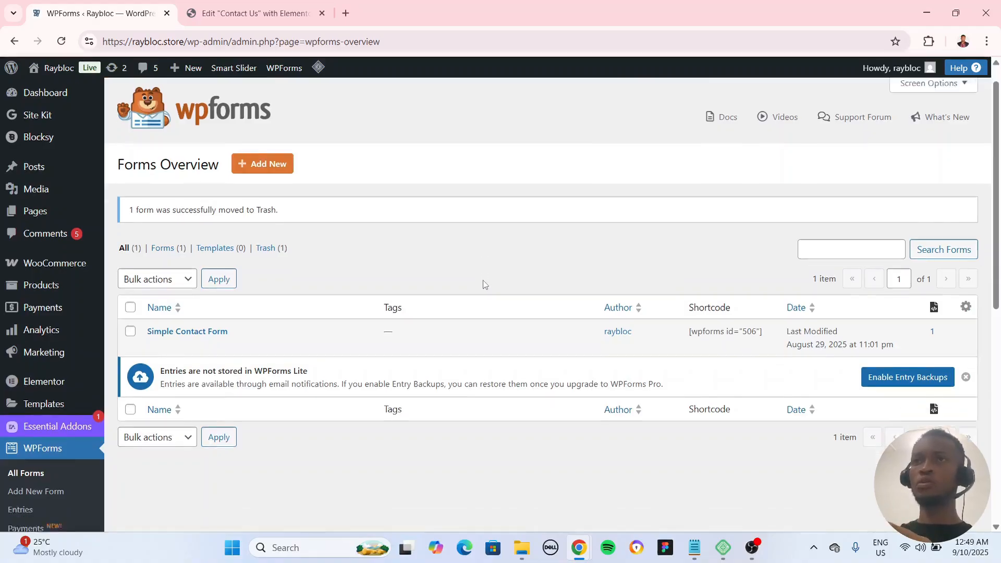
scroll(492, 298, "up", 4)
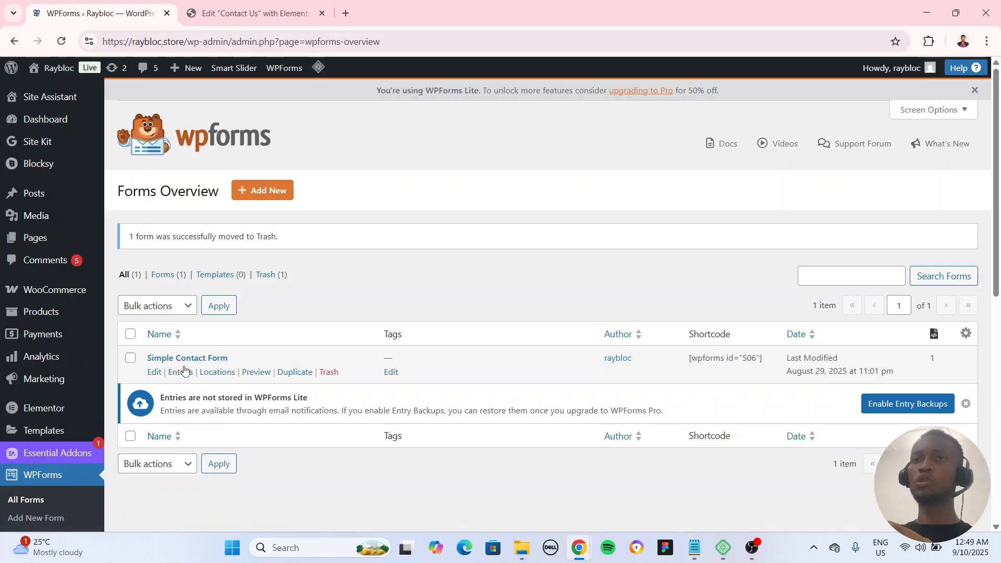
left_click(258, 16)
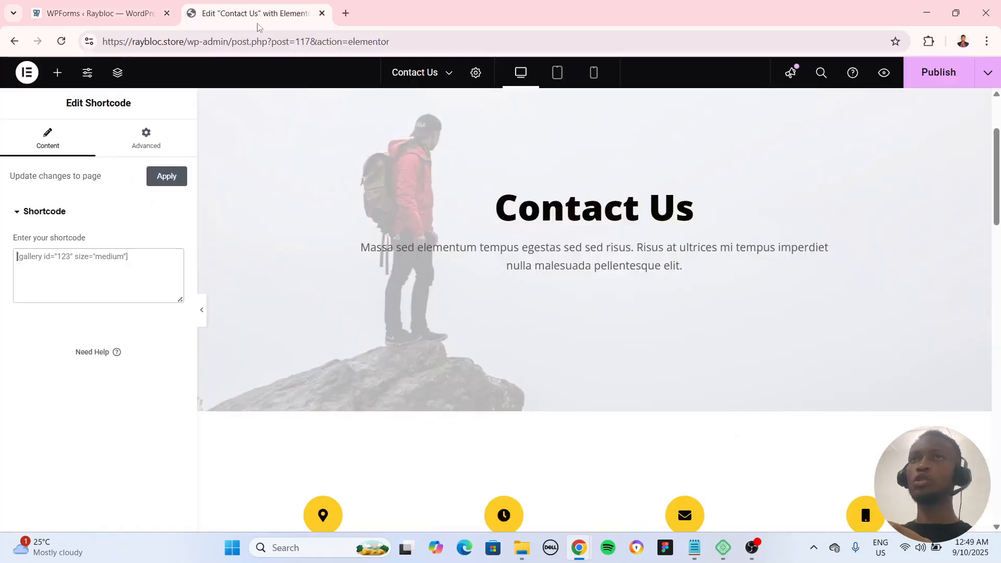
left_click(99, 14)
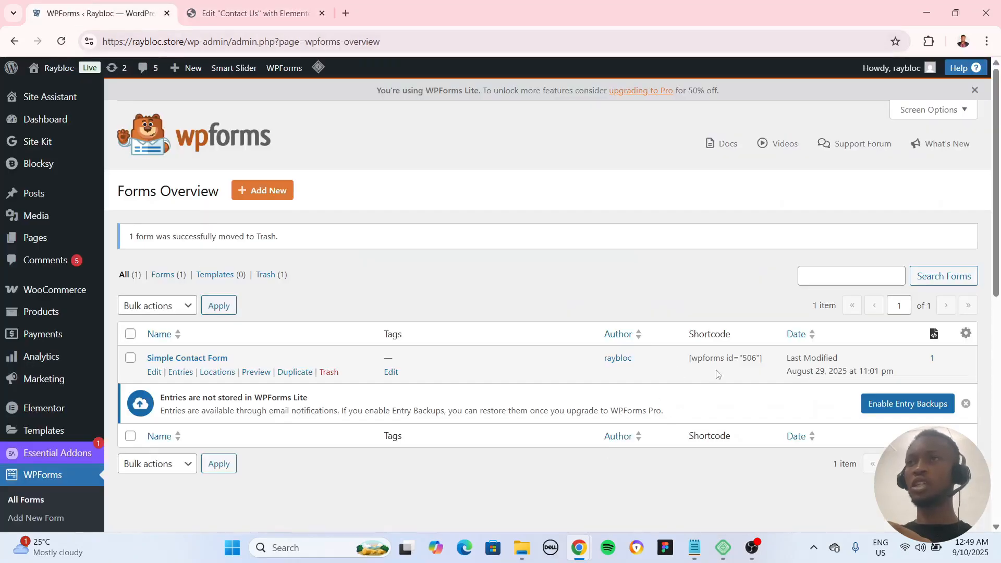
left_click(246, 16)
scroll(629, 219, "down", 7)
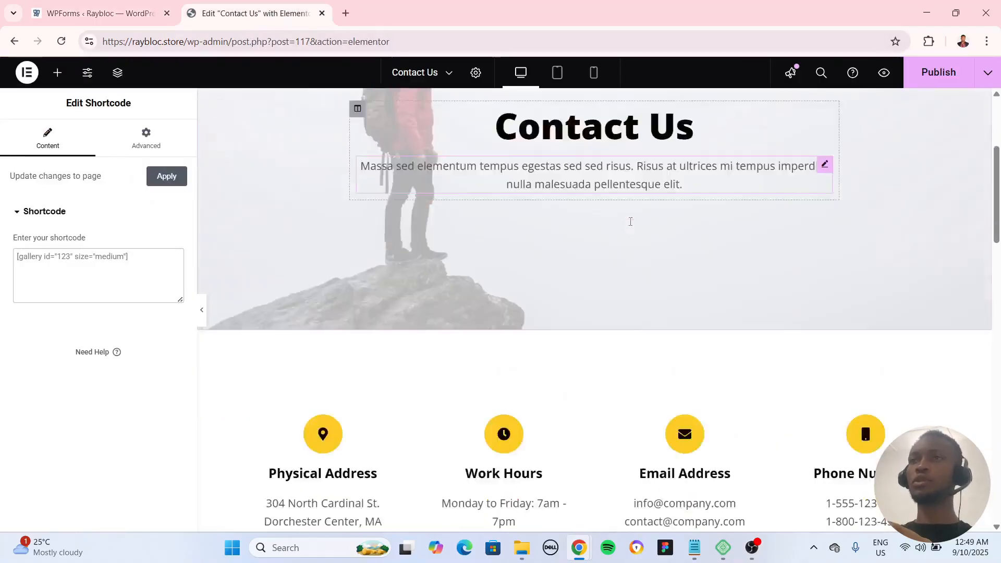
scroll(703, 352, "down", 3)
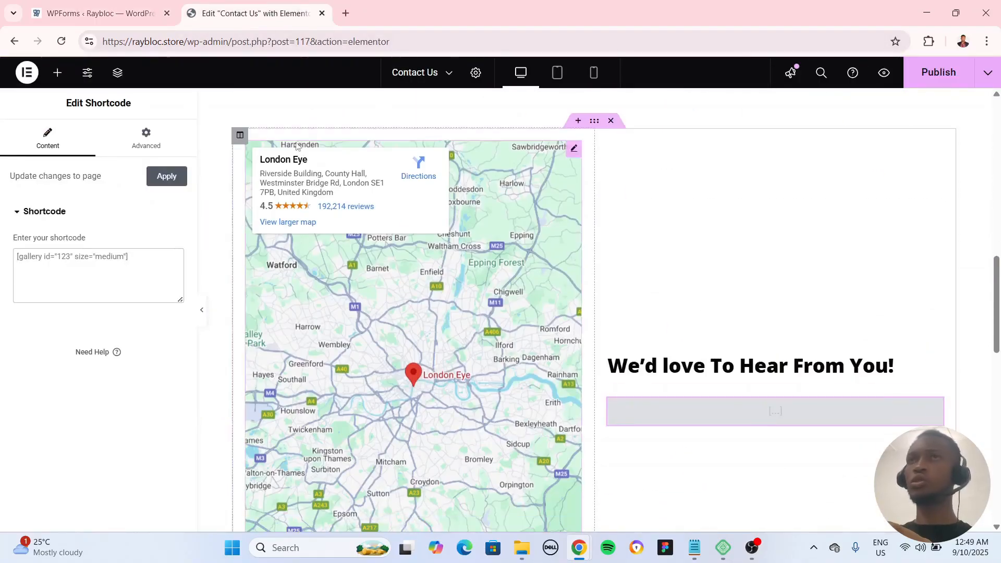
Step: Copy the Simple Contact Form's shortcode [wpforms id="506"] from WPForms into the Contact Us page's shortcode widget
left_click(137, 14)
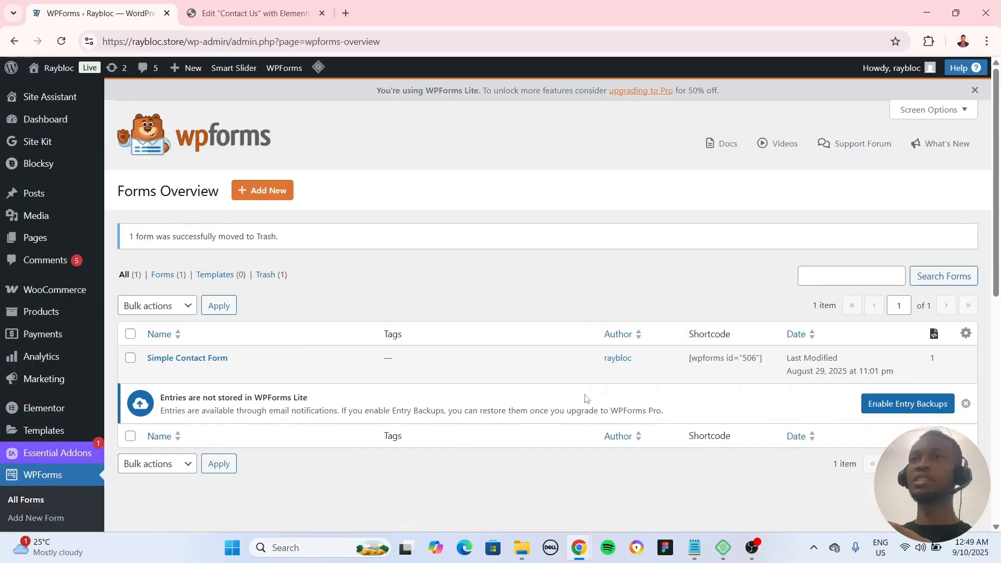
triple_click(730, 358)
key("ctrl+c")
scroll(31, 326, "down", 3)
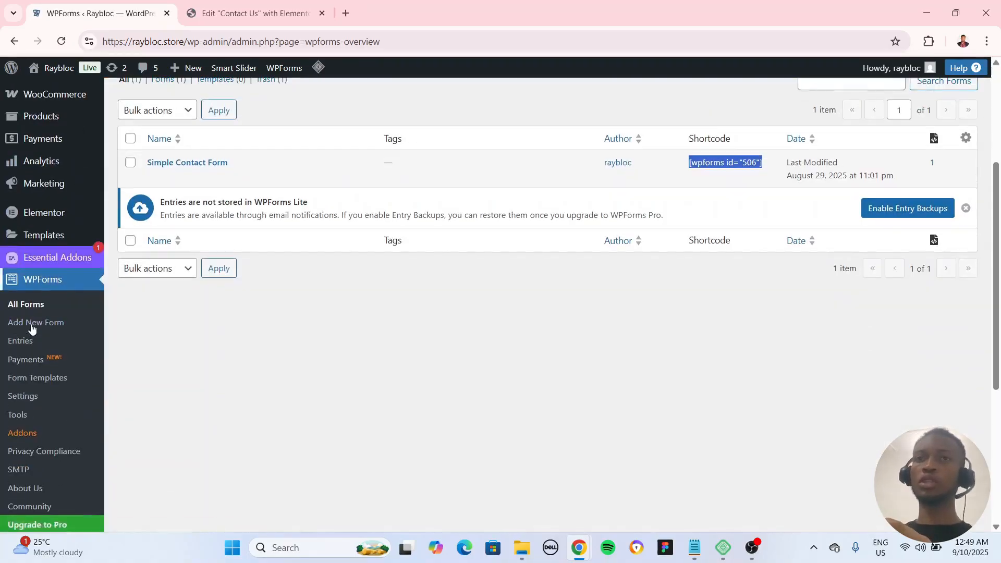
scroll(52, 398, "down", 2)
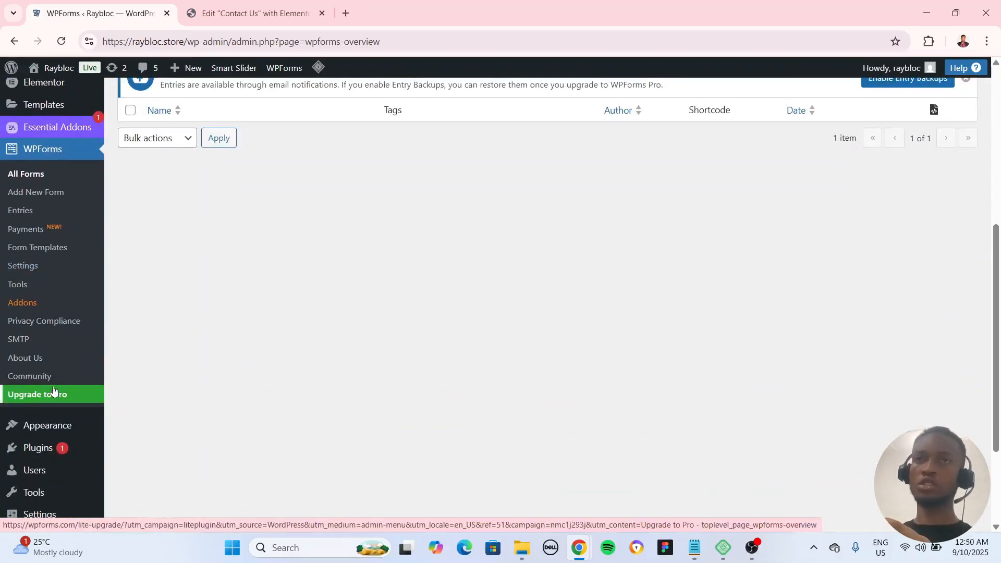
scroll(381, 338, "up", 4)
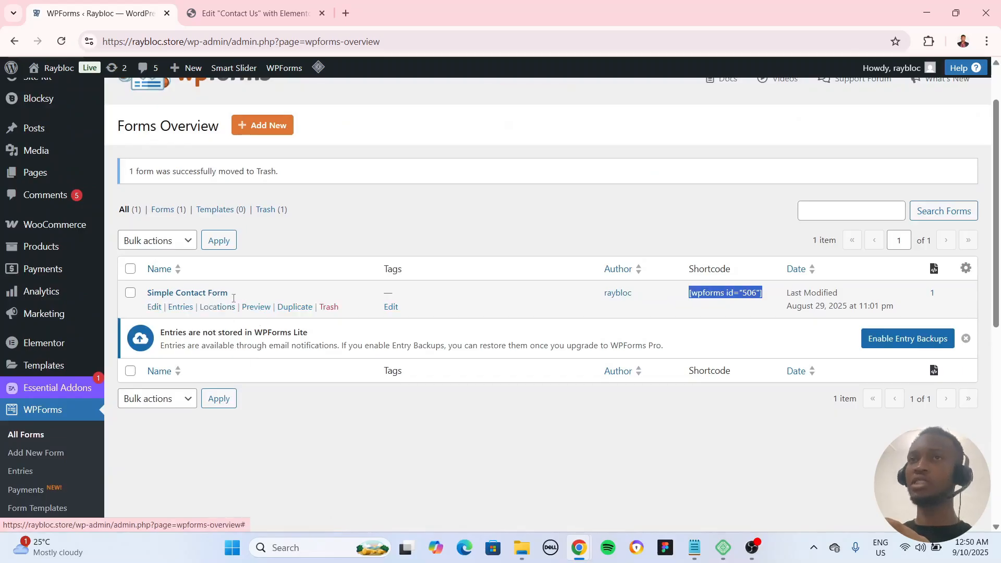
left_click(219, 4)
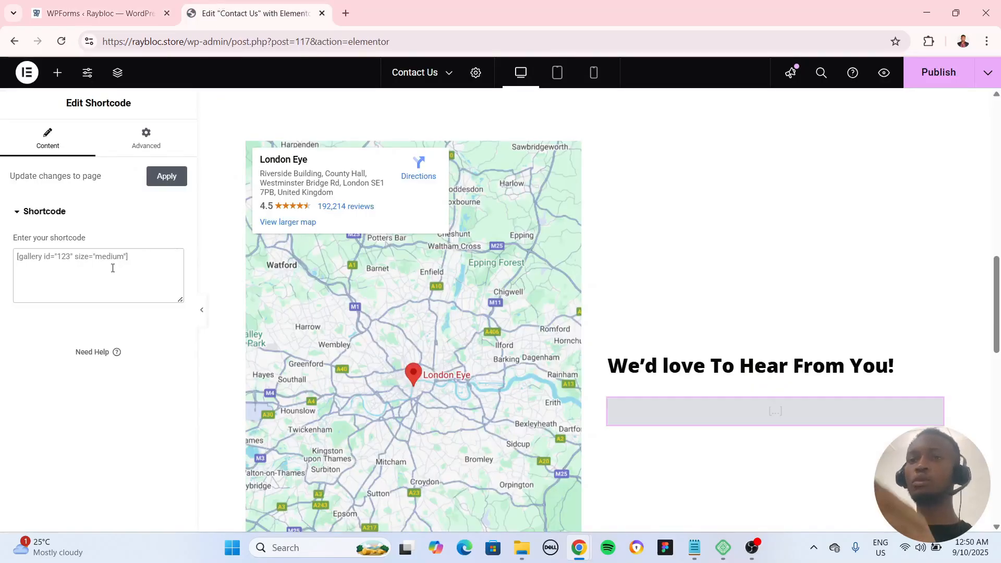
key("ctrl+v")
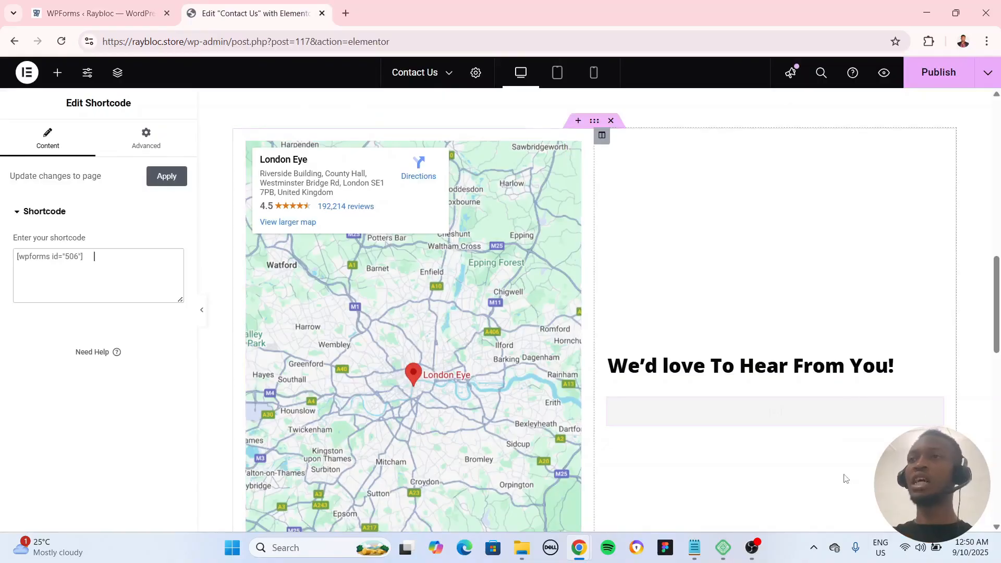
Step: Publish the Contact Us page with the embedded contact form
scroll(852, 405, "down", 4)
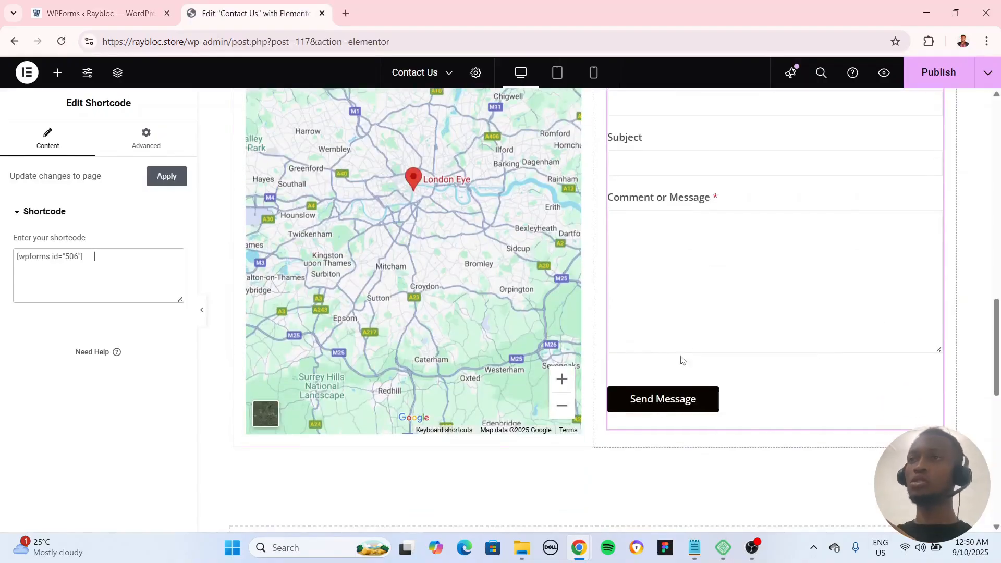
left_click(944, 75)
scroll(250, 137, "up", 5)
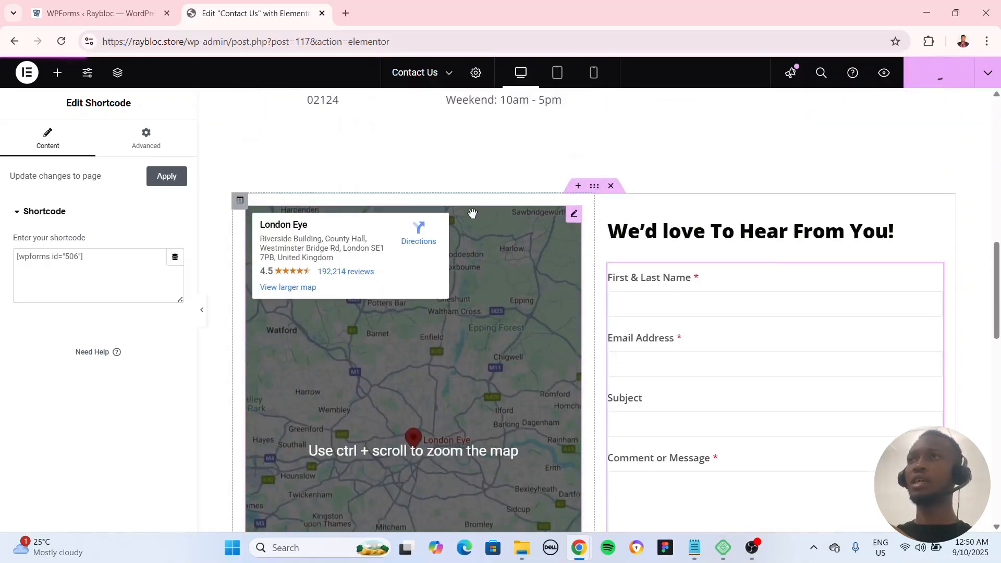
left_click_drag(184, 41, 49, 49)
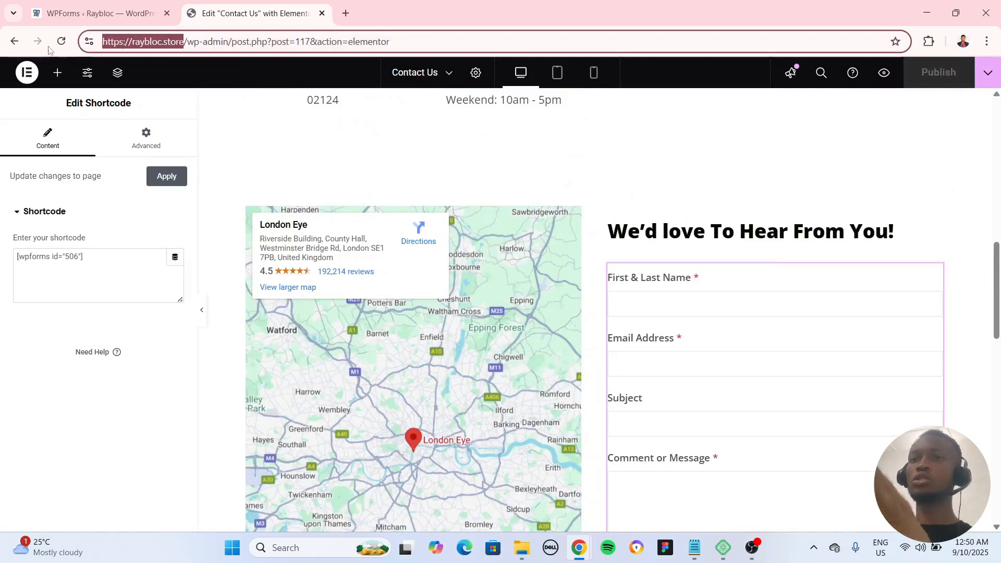
key("ctrl+c")
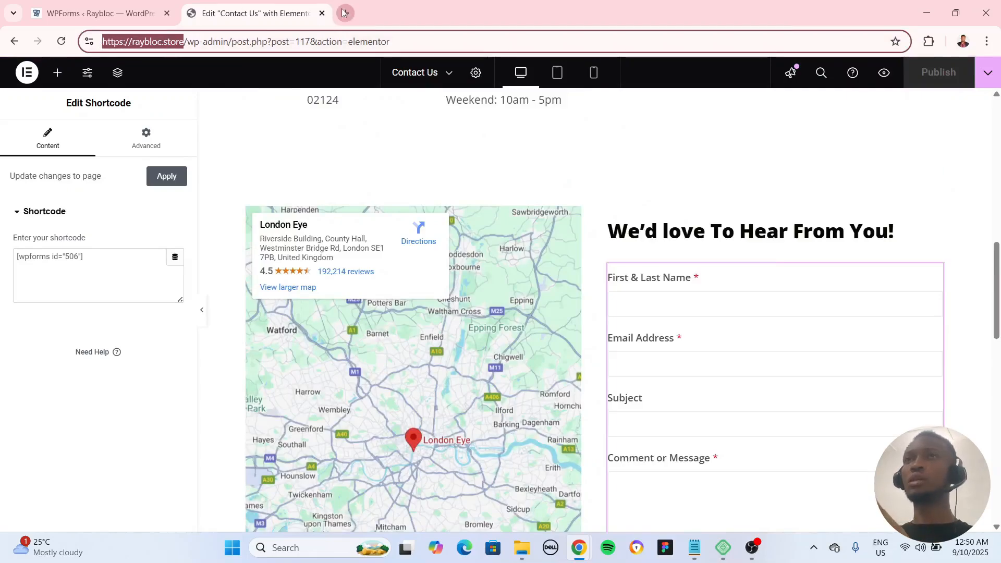
left_click(345, 13)
key("ctrl+v")
type("contact")
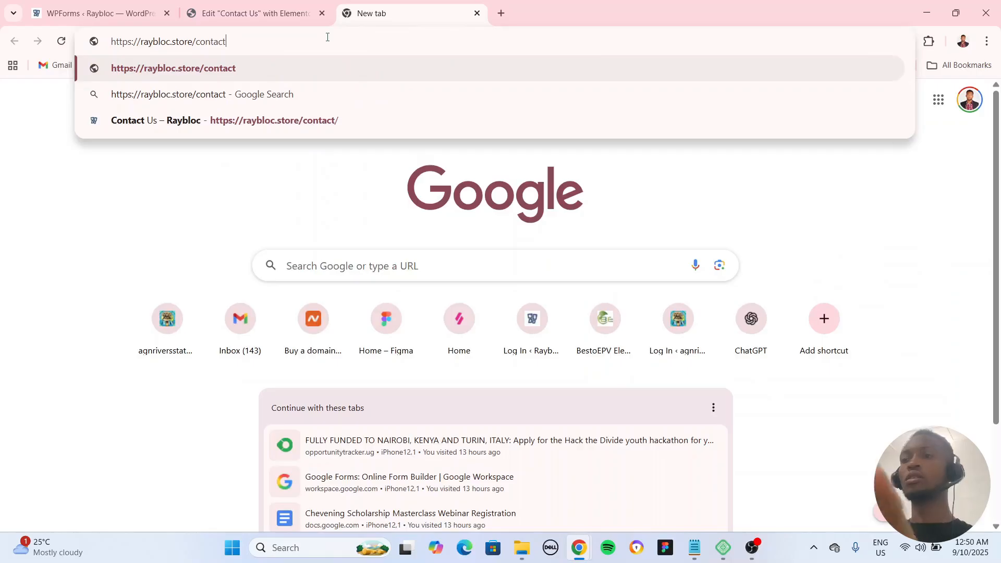
key("Return")
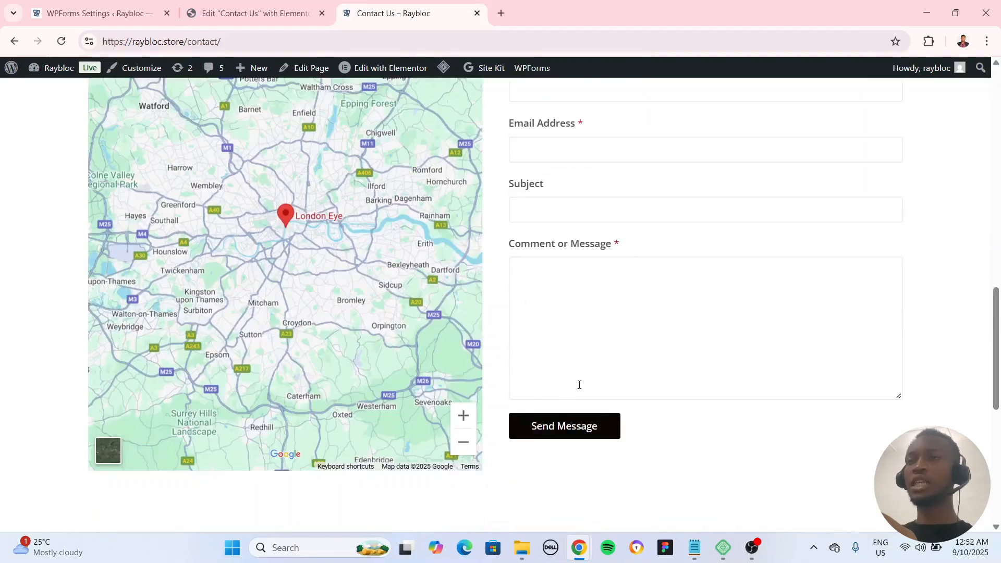
Step: Examine the contact form on the live page, from the name field through the Send Message button
scroll(662, 399, "up", 3)
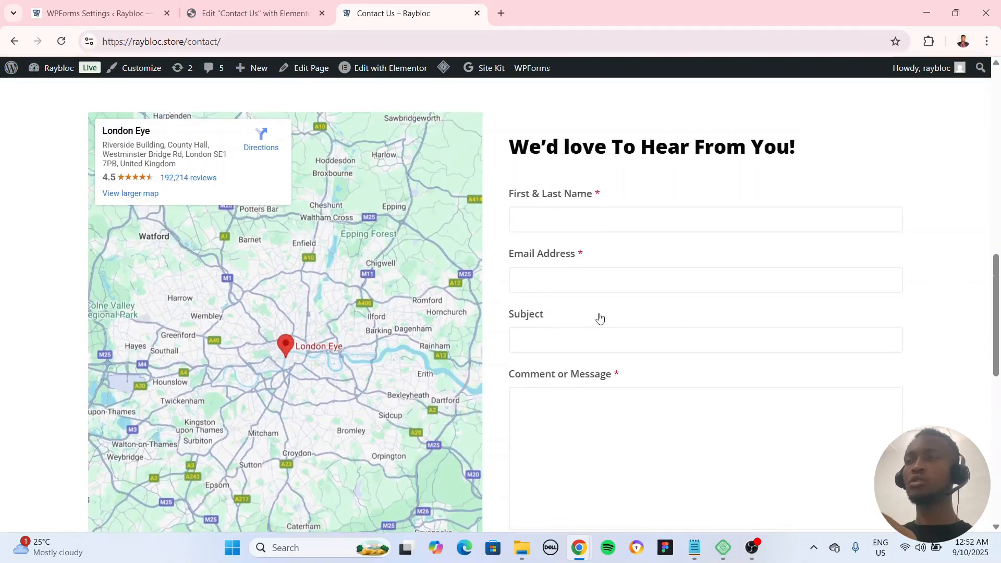
scroll(605, 308, "down", 4)
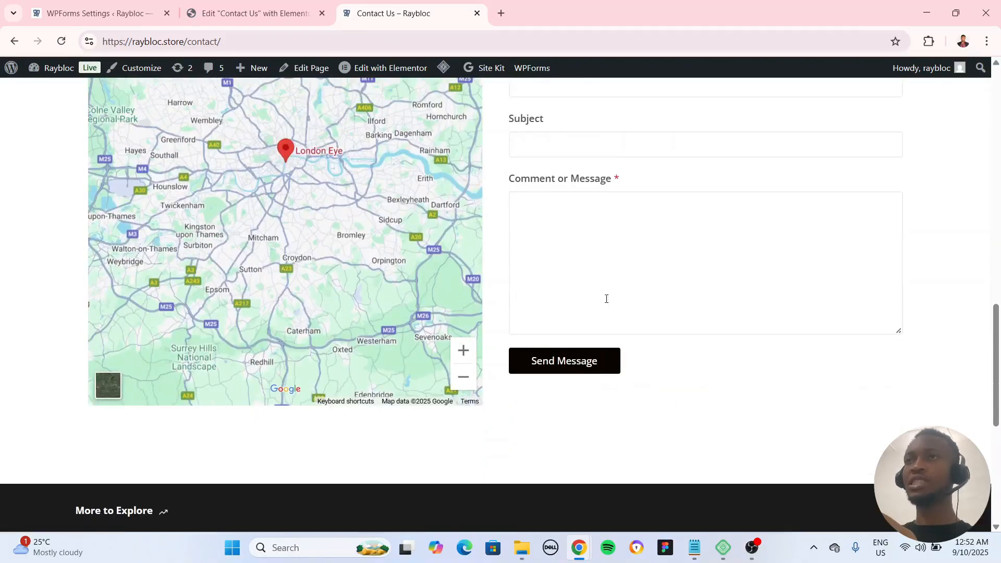
left_click(184, 42)
left_click(733, 395)
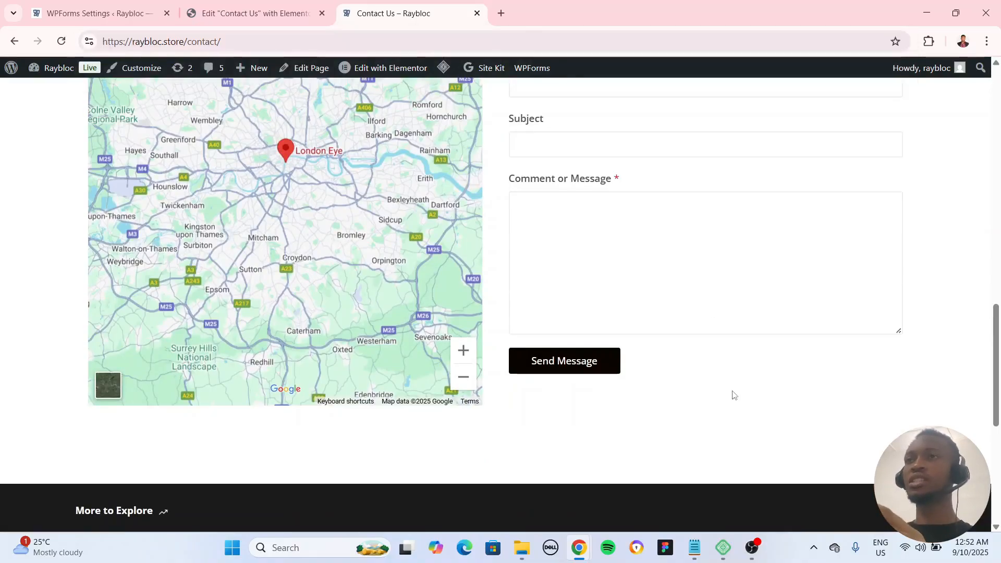
scroll(717, 260, "up", 5)
scroll(594, 331, "down", 2)
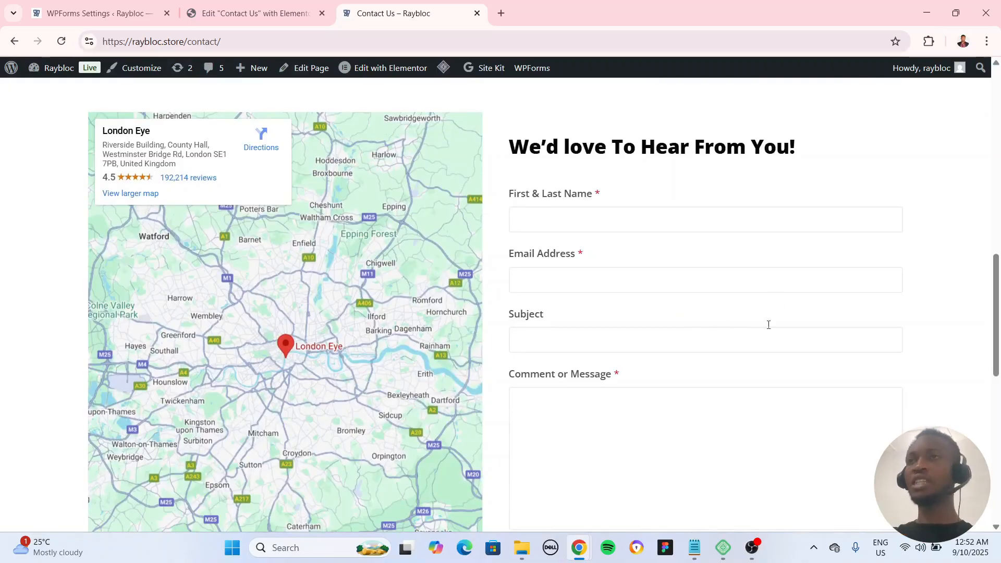
scroll(615, 268, "down", 3)
Step: Return to the WordPress dashboard and open the CAPTCHA section of the WPForms settings
left_click(250, 12)
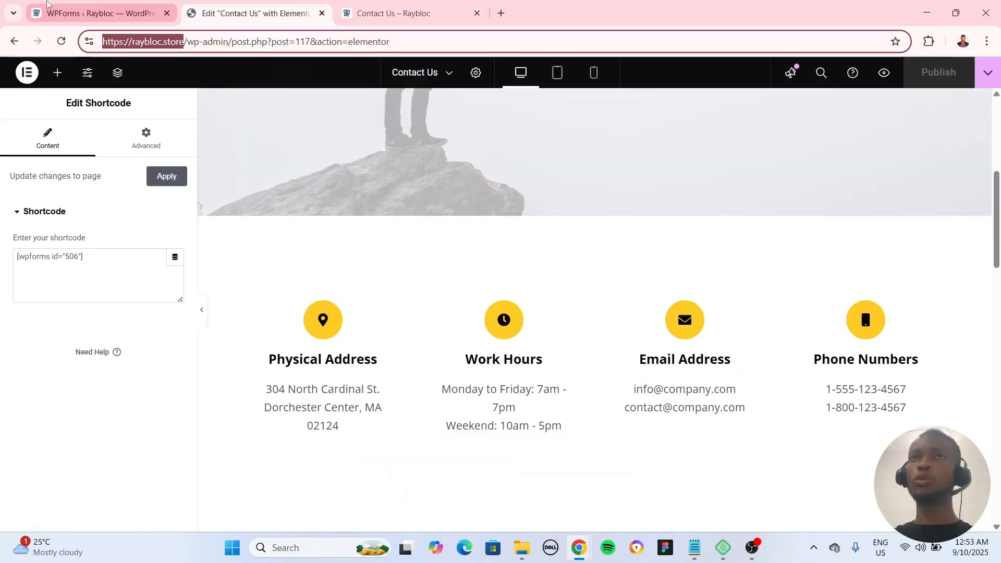
left_click(98, 7)
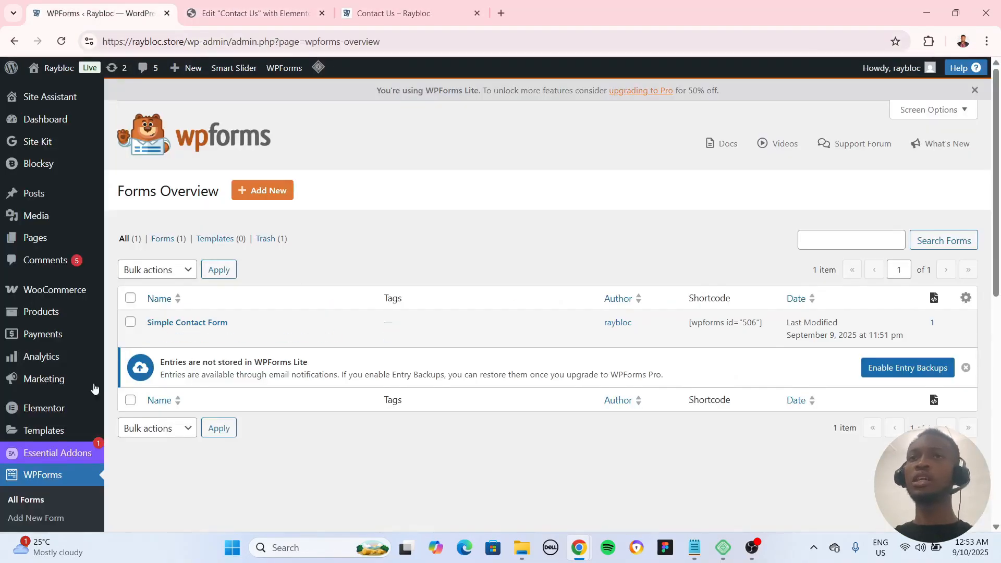
scroll(48, 298, "down", 3)
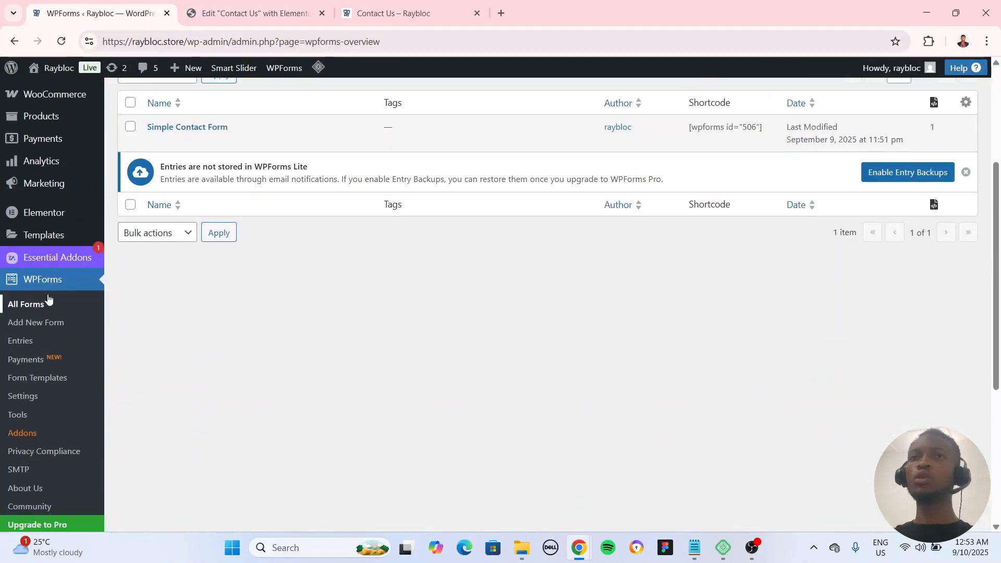
left_click(43, 398)
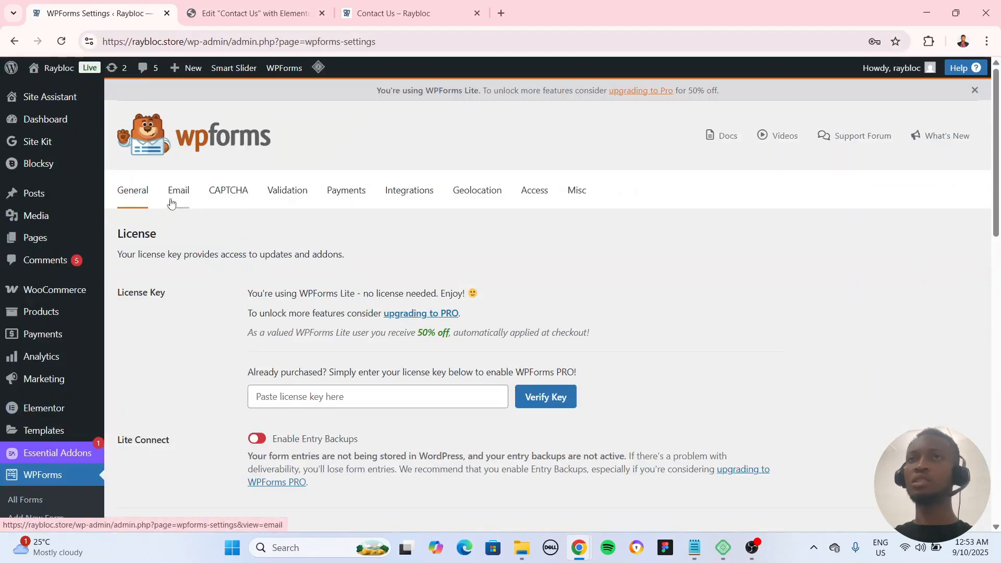
left_click(224, 197)
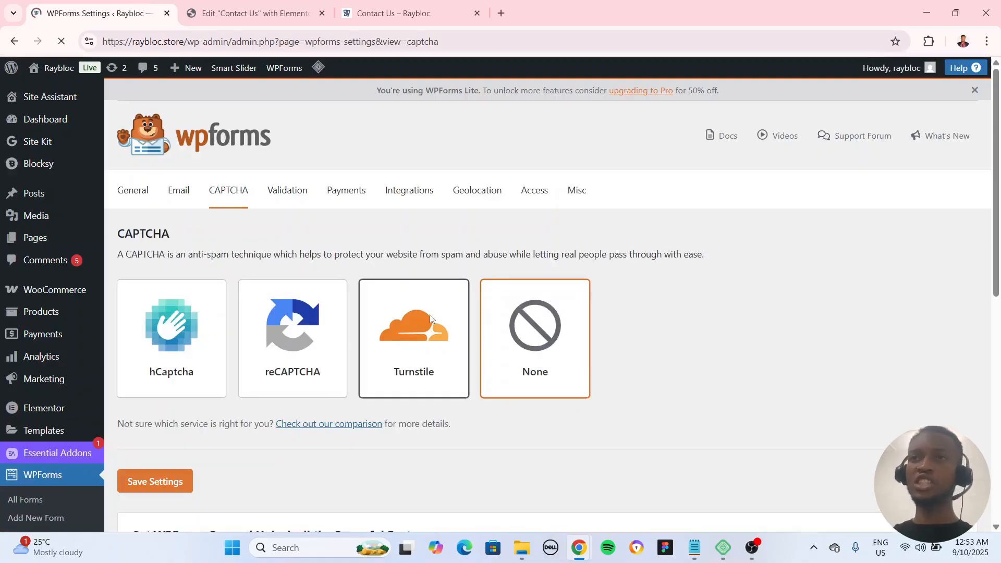
Step: Choose reCAPTCHA as the forms' CAPTCHA service and bring up its type and key settings
scroll(430, 318, "down", 5)
scroll(648, 346, "up", 4)
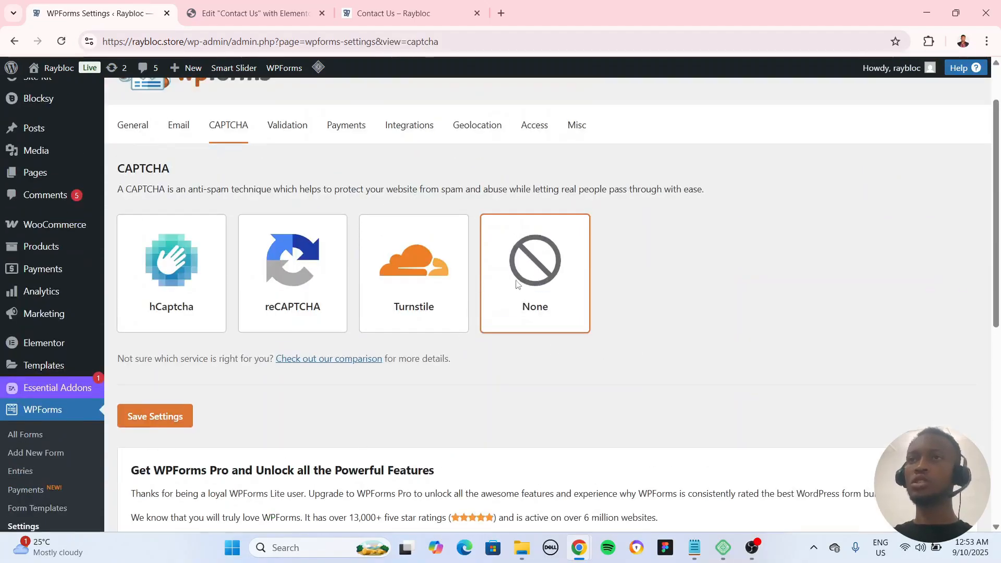
left_click(311, 270)
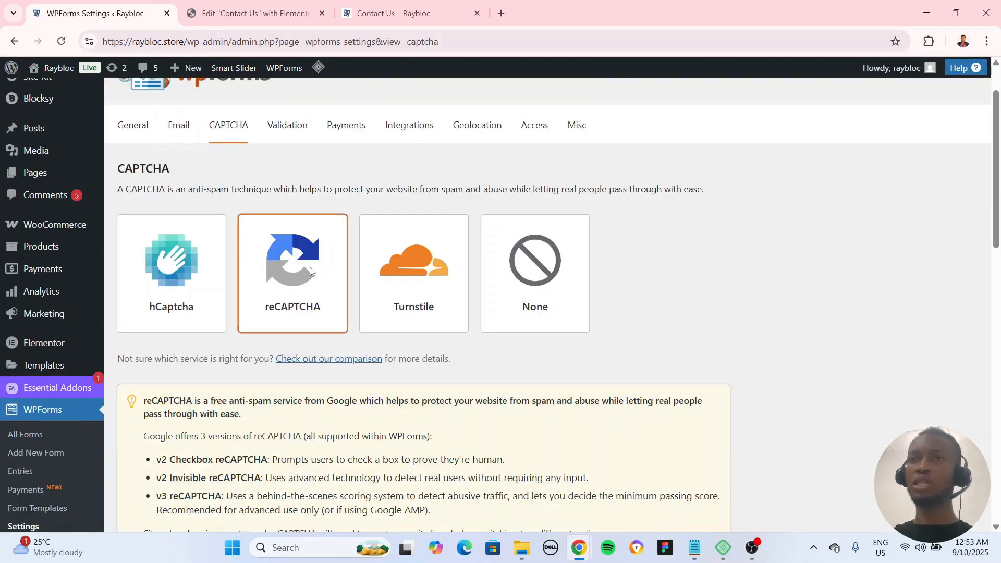
scroll(348, 344, "down", 6)
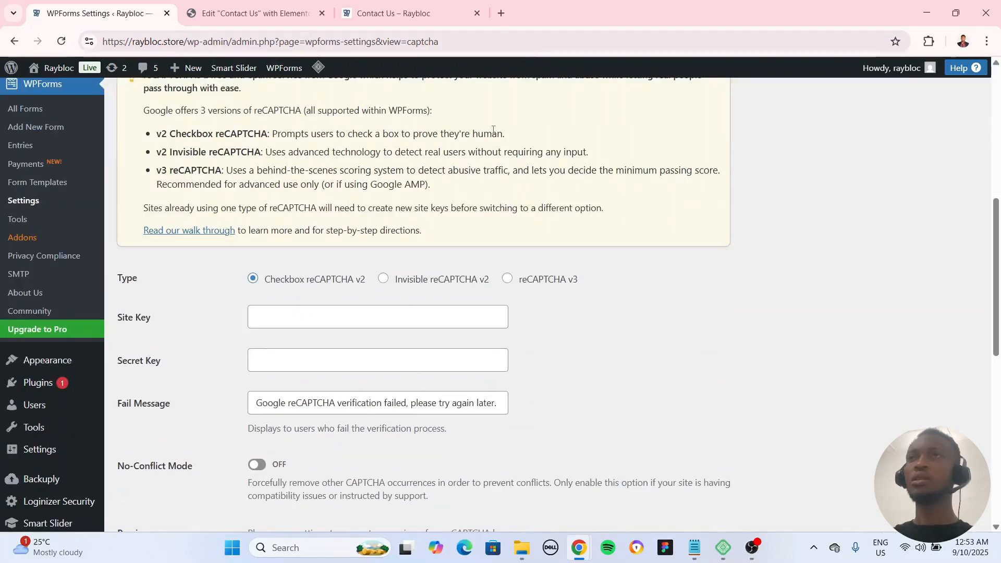
left_click(501, 13)
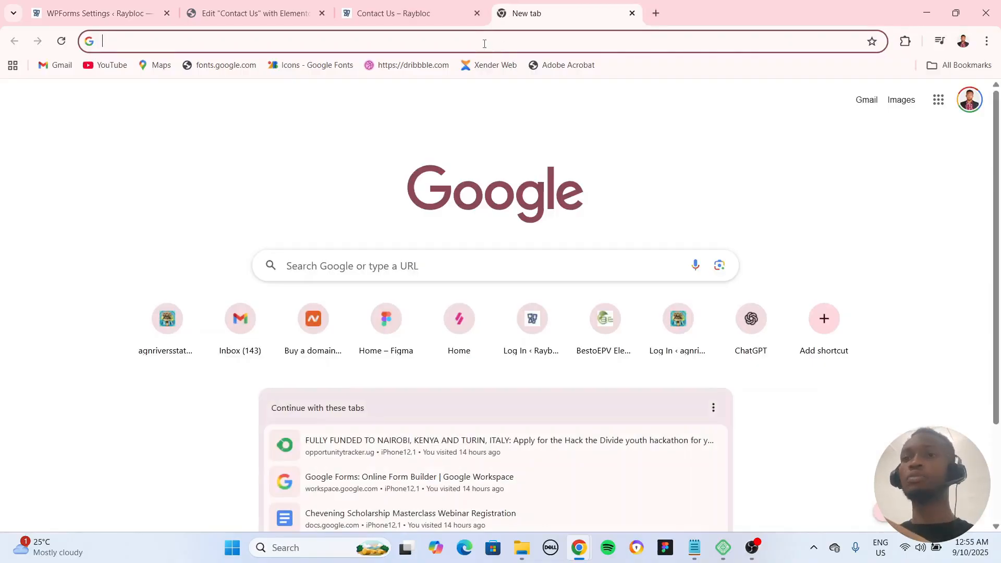
key("ctrl+v")
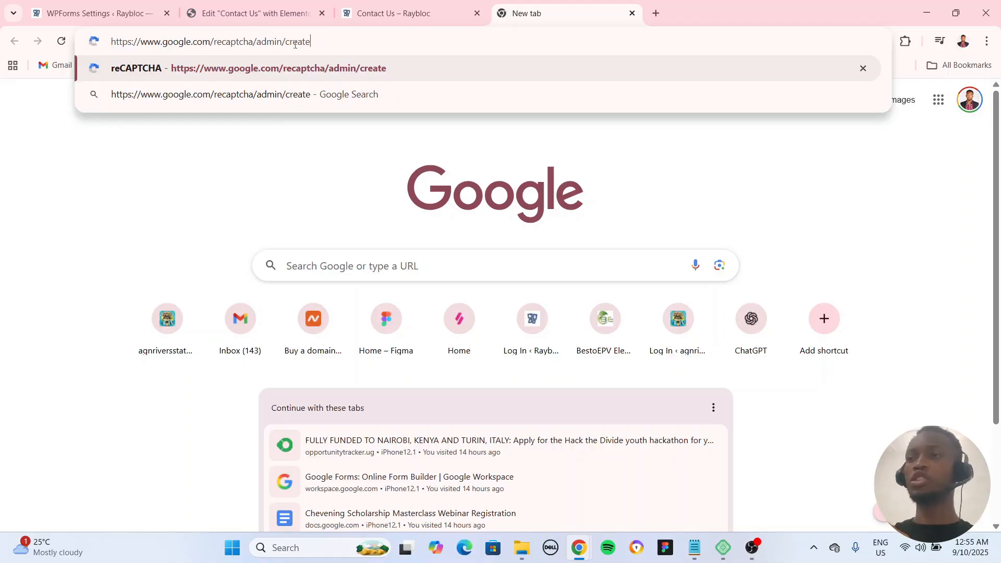
key("Return")
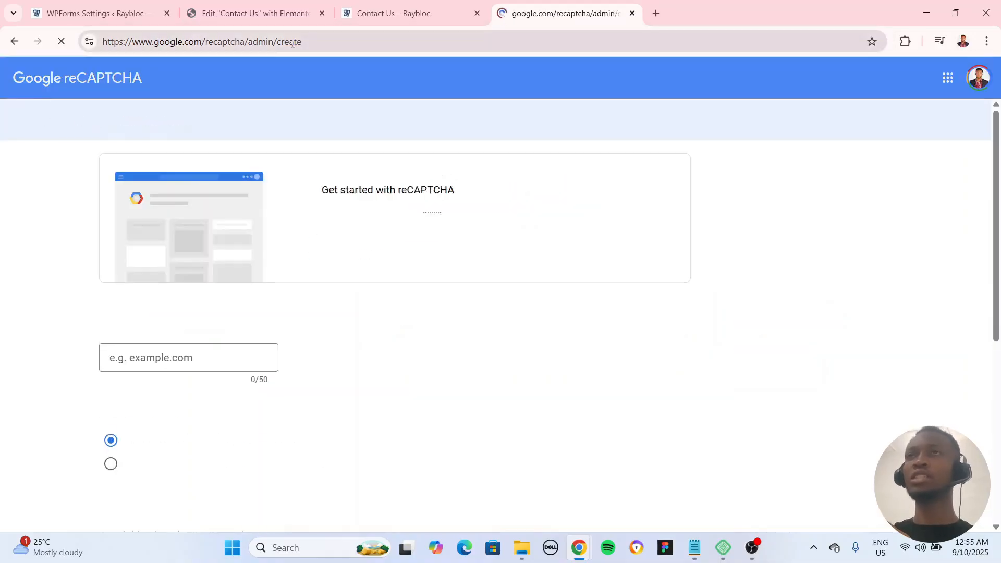
Step: Label the new reCAPTCHA site Raybloc and choose the Challenge (v2) type with the "I'm not a robot" Checkbox
left_click(184, 356)
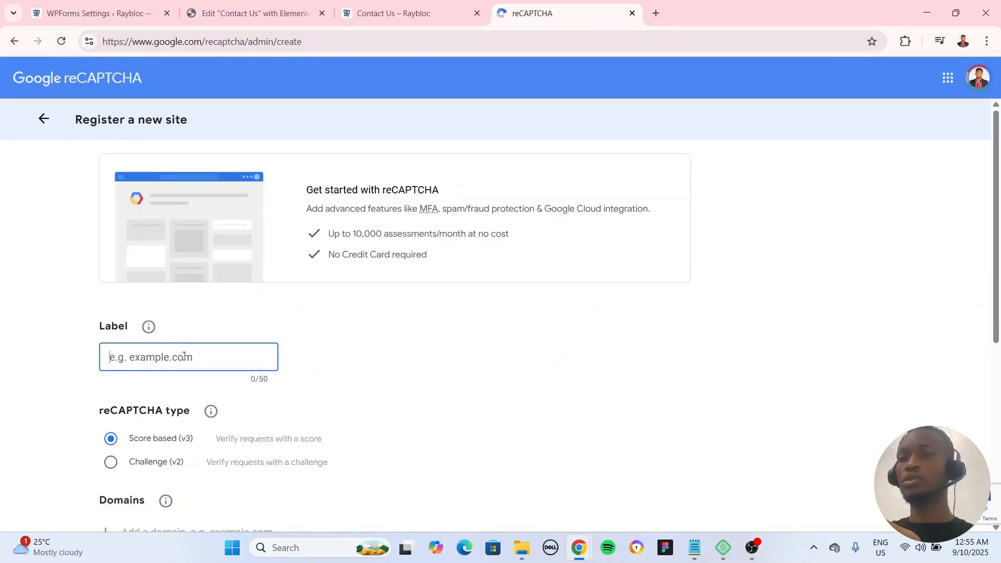
type("Raybloc")
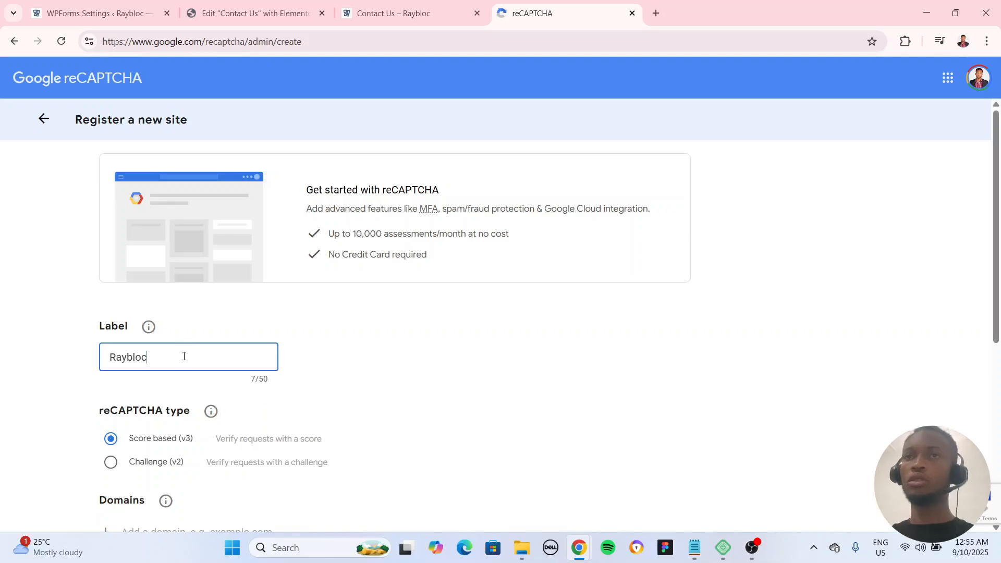
scroll(188, 350, "down", 2)
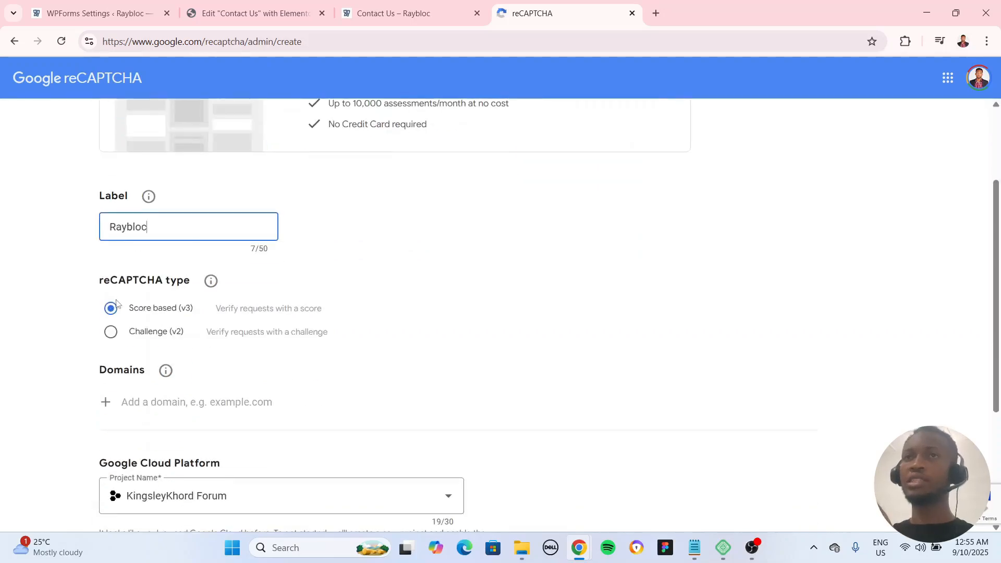
left_click(110, 331)
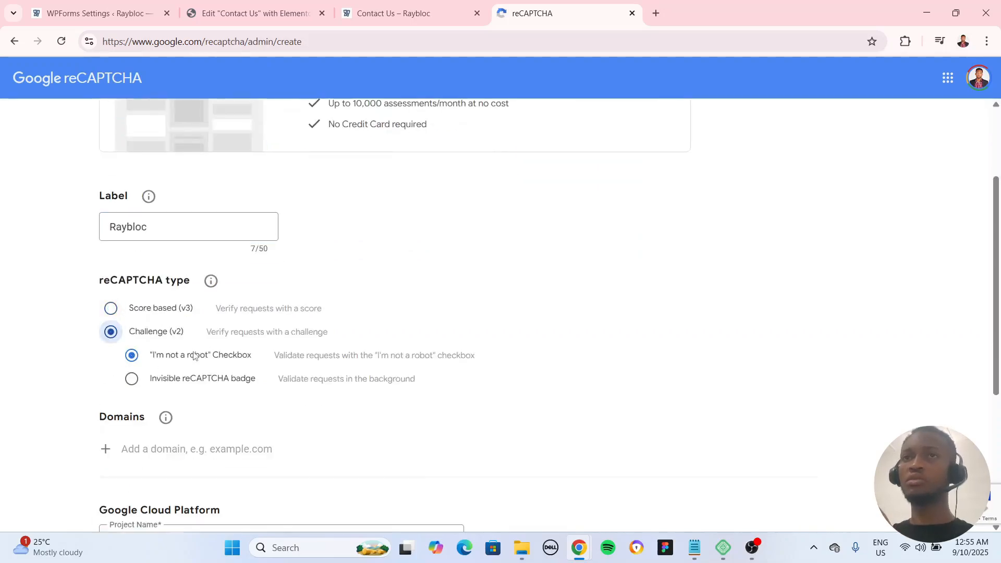
scroll(226, 344, "down", 3)
left_click(178, 254)
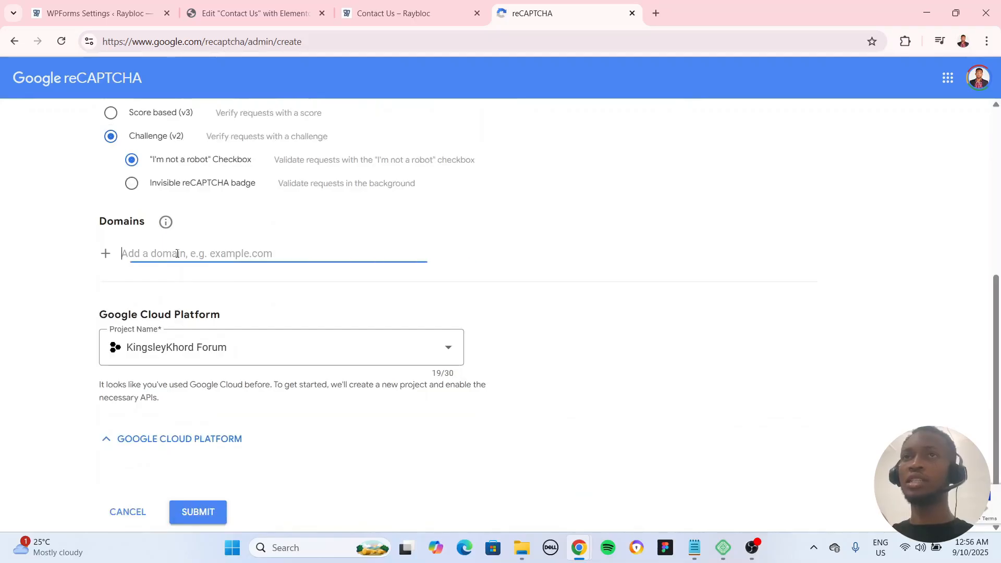
type("www.raybloc.so")
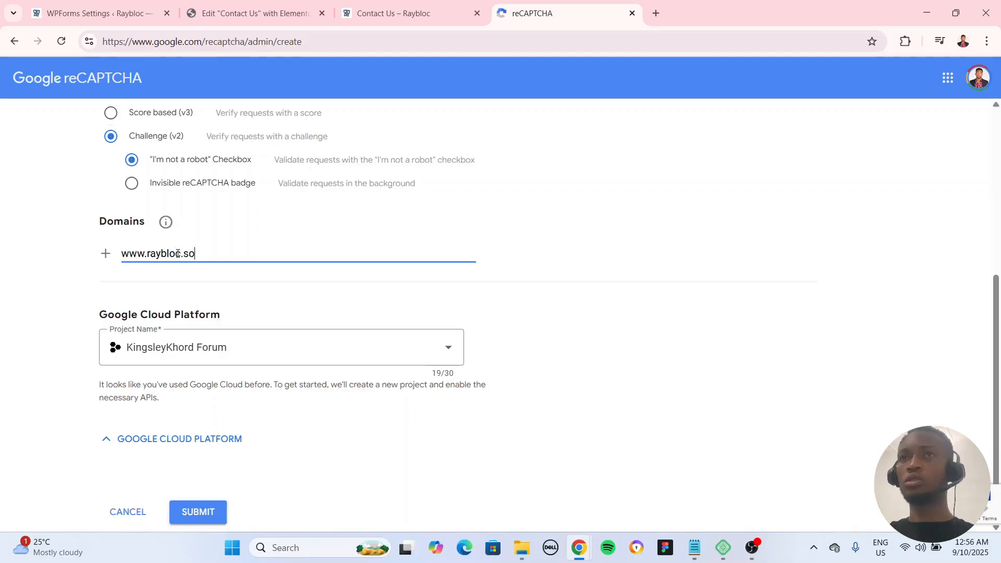
key("BackSpace")
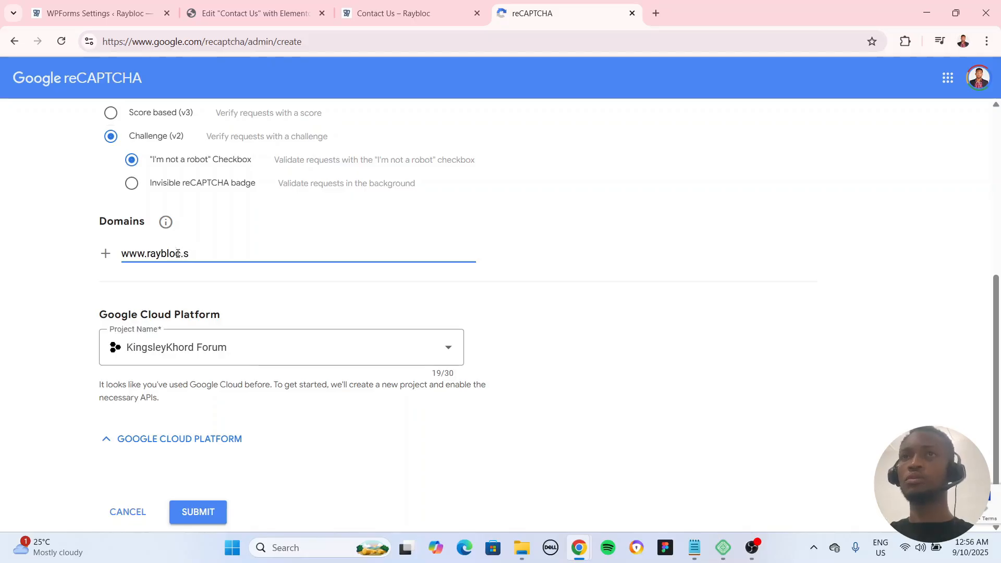
Step: Name the Google Cloud Platform project Raybloc and submit the site registration
left_click(213, 341)
key("ctrl+a")
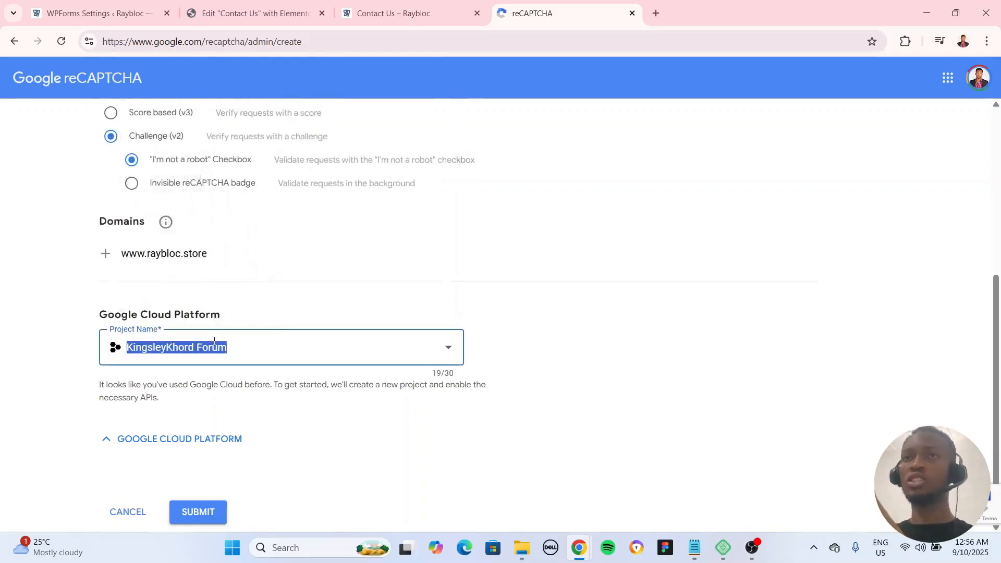
type("T")
key("BackSpace")
type("Raybloc")
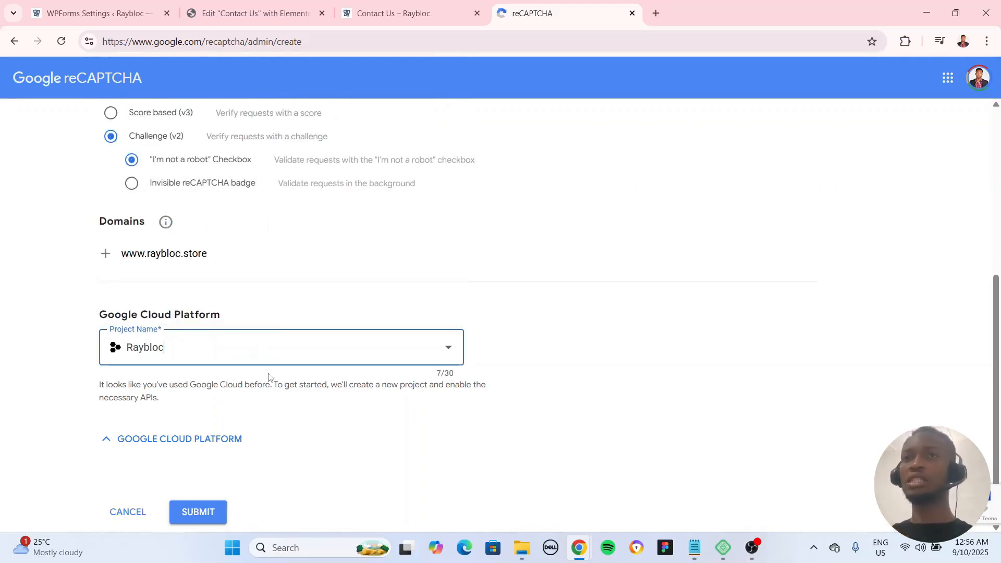
scroll(240, 469, "down", 2)
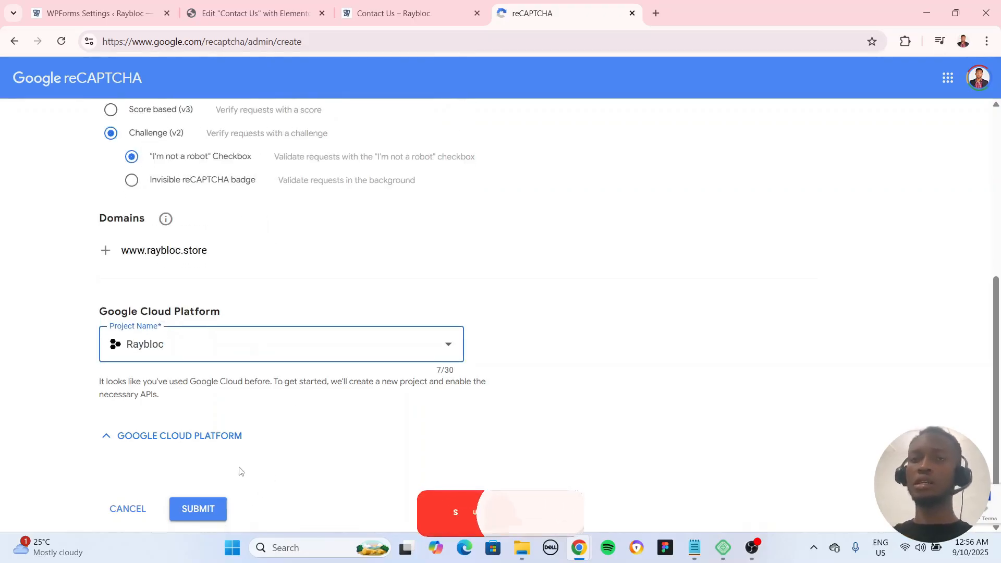
left_click(203, 464)
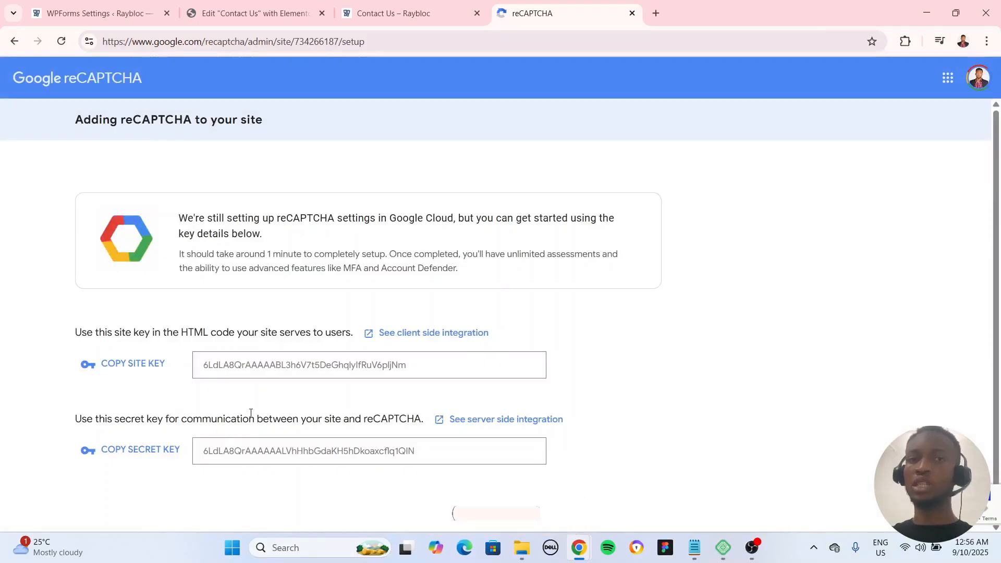
Step: Copy the generated reCAPTCHA site key and paste it as the Site Key in the WPForms CAPTCHA settings
left_click(143, 363)
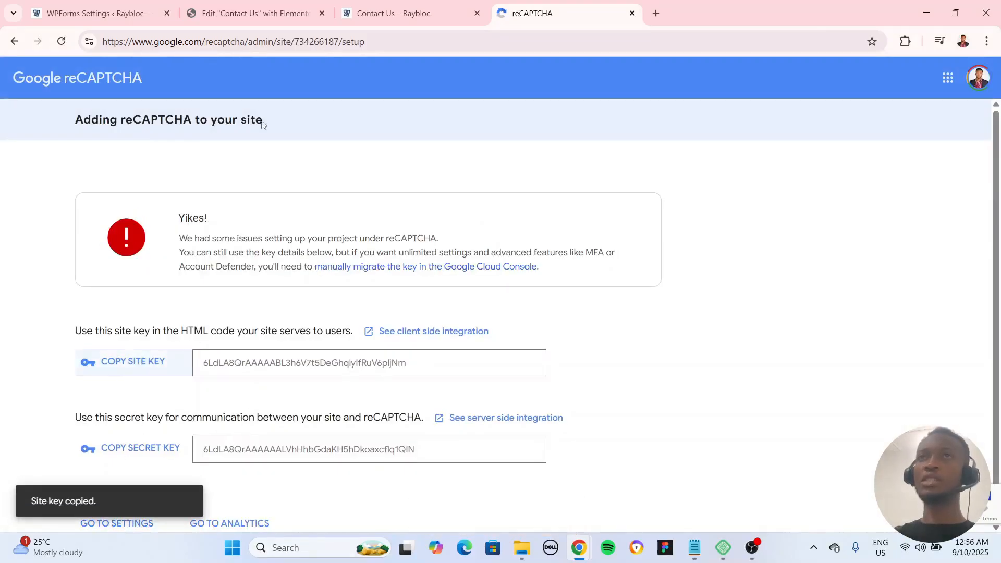
left_click(254, 9)
left_click(94, 13)
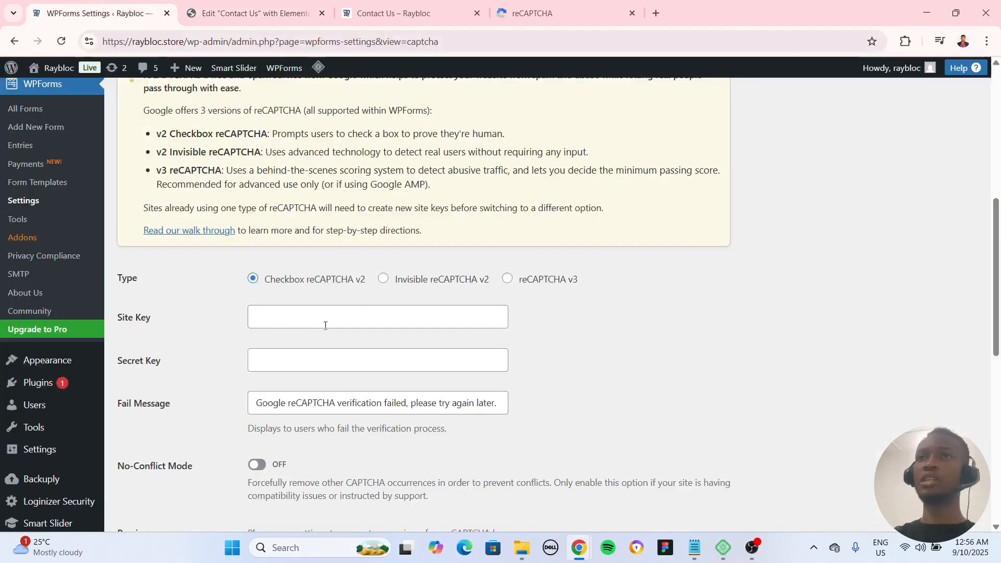
left_click(321, 324)
key("ctrl+v")
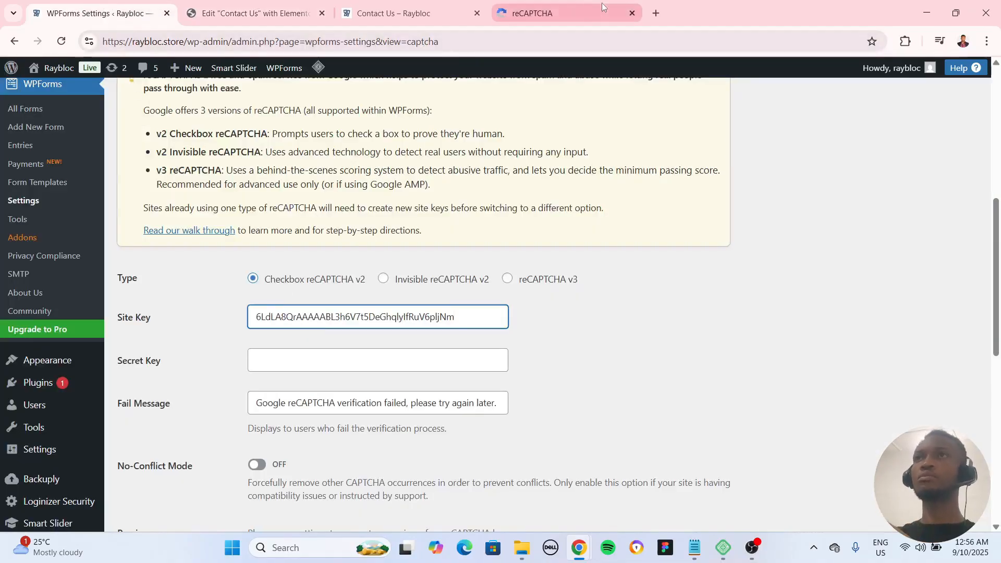
Step: Copy the reCAPTCHA secret key and paste it as the Secret Key in the WPForms CAPTCHA settings
left_click(545, 13)
left_click(138, 449)
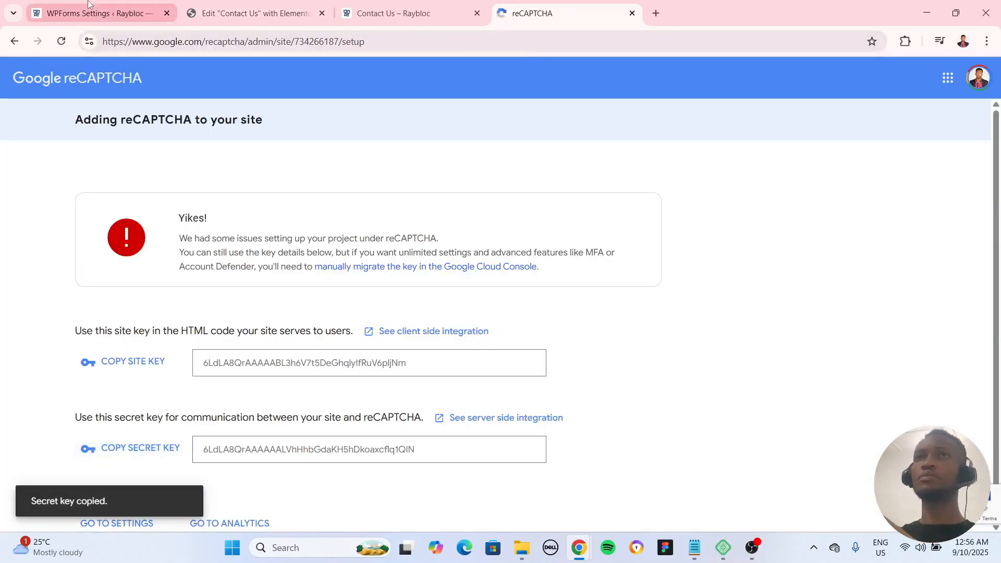
left_click(94, 13)
left_click(287, 362)
key("ctrl+v")
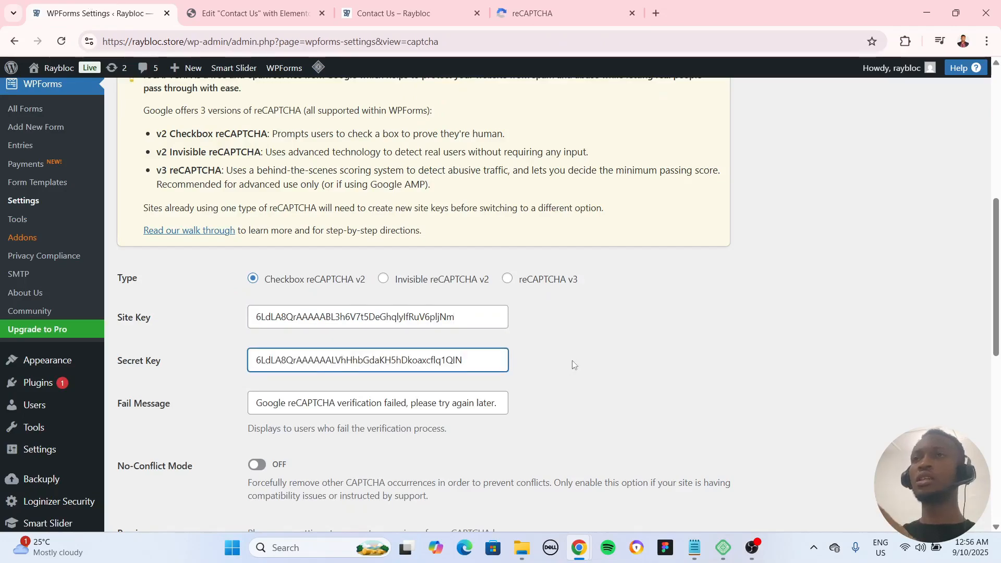
Step: Save the WPForms CAPTCHA settings with Checkbox reCAPTCHA v2 as the type
scroll(573, 363, "down", 3)
left_click(183, 461)
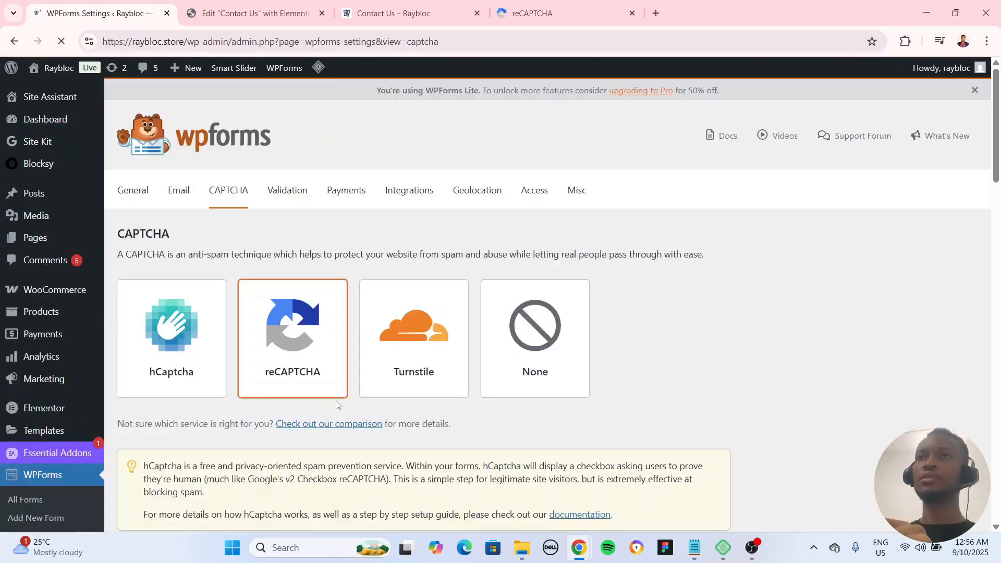
scroll(511, 344, "down", 2)
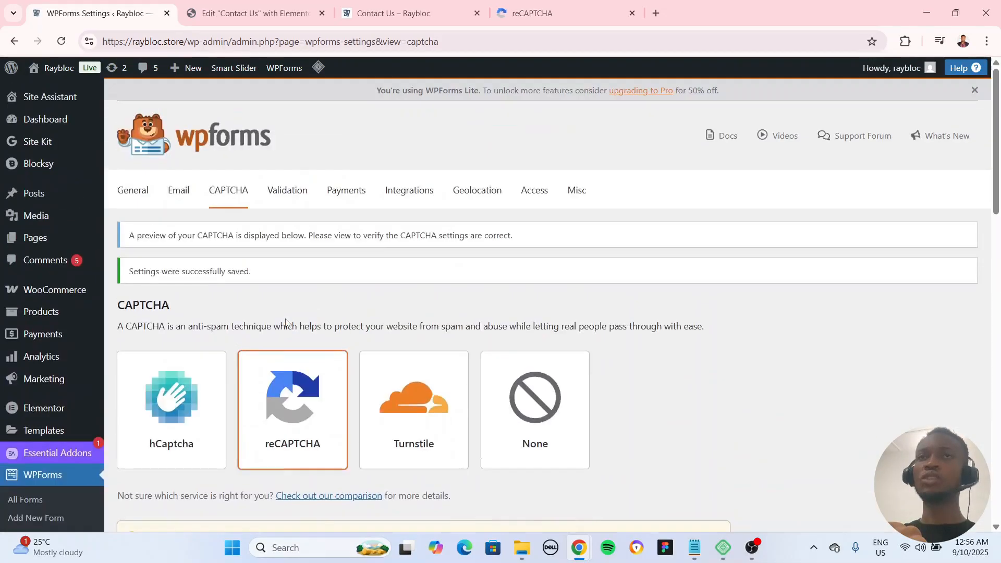
Step: Open the list of all WPForms forms and copy the Simple Contact Form's shortcode
left_click(407, 13)
left_click(249, 15)
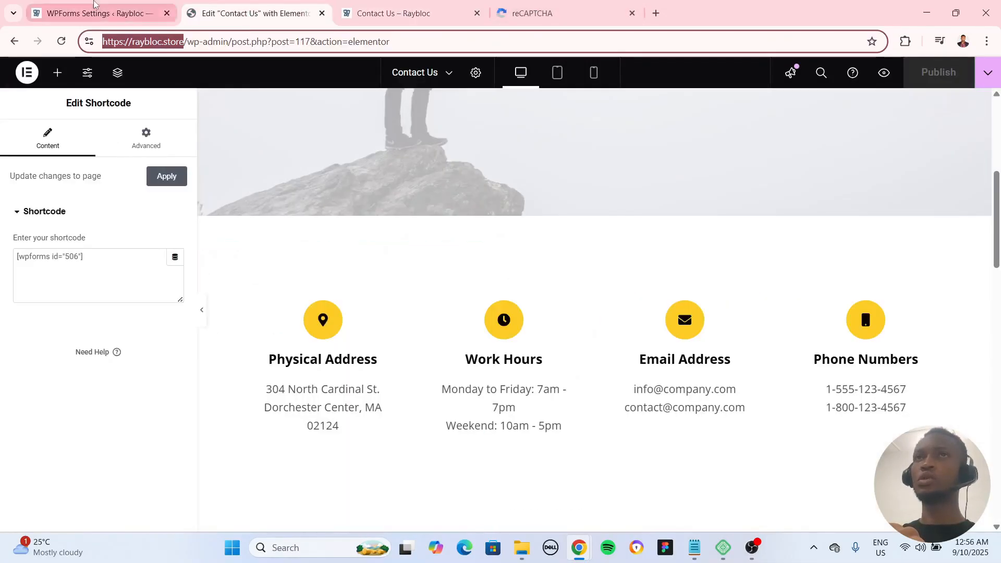
left_click(99, 13)
scroll(49, 292, "down", 5)
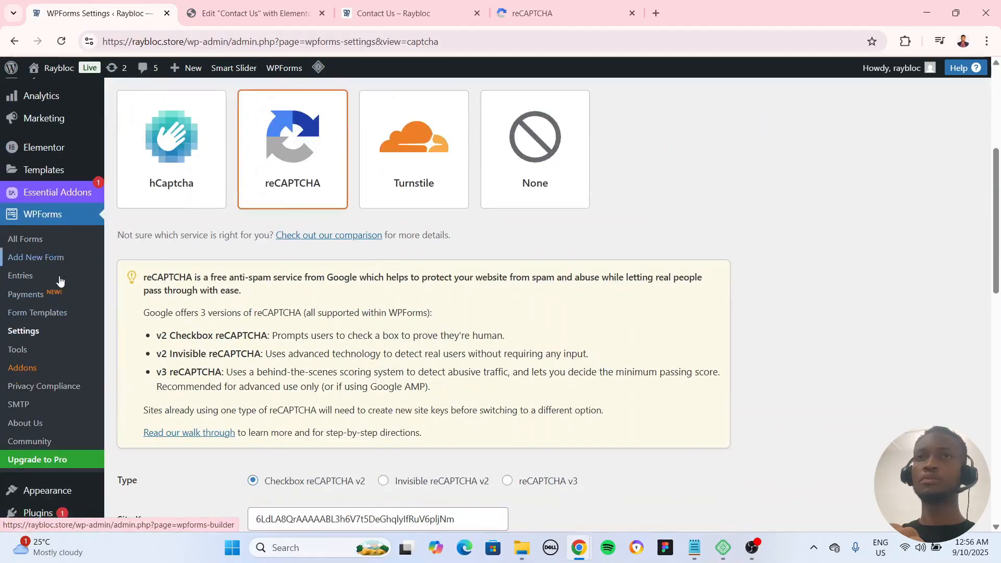
left_click(52, 242)
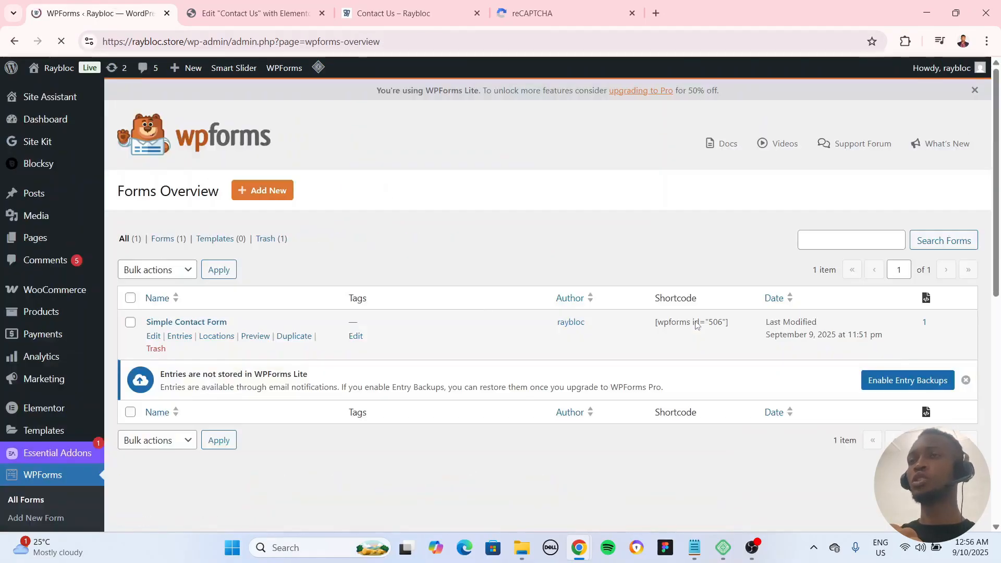
left_click(695, 324)
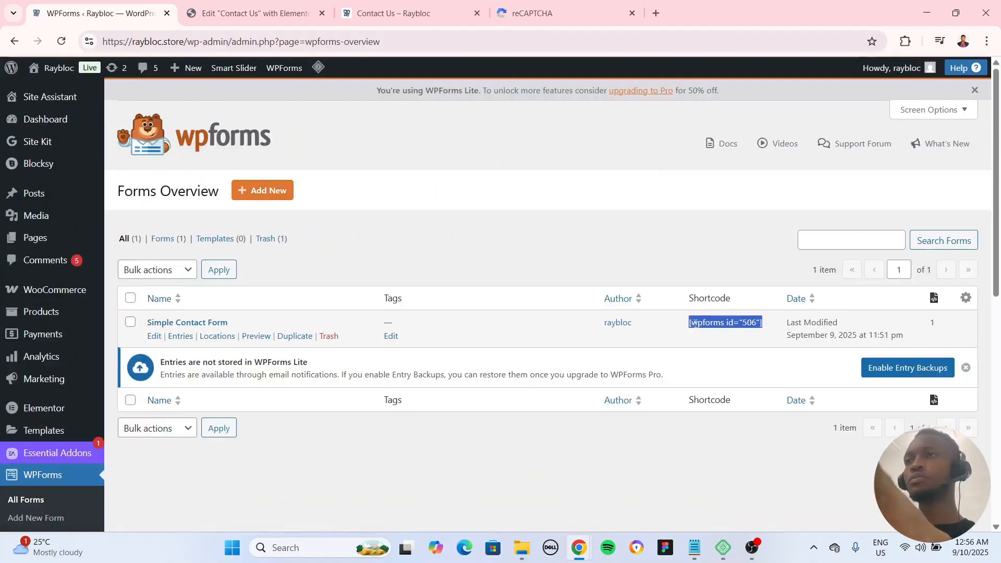
Step: Replace the shortcode in the Contact Us page's Elementor Shortcode widget with [wpforms id="506"] and check the form preview
left_click(409, 13)
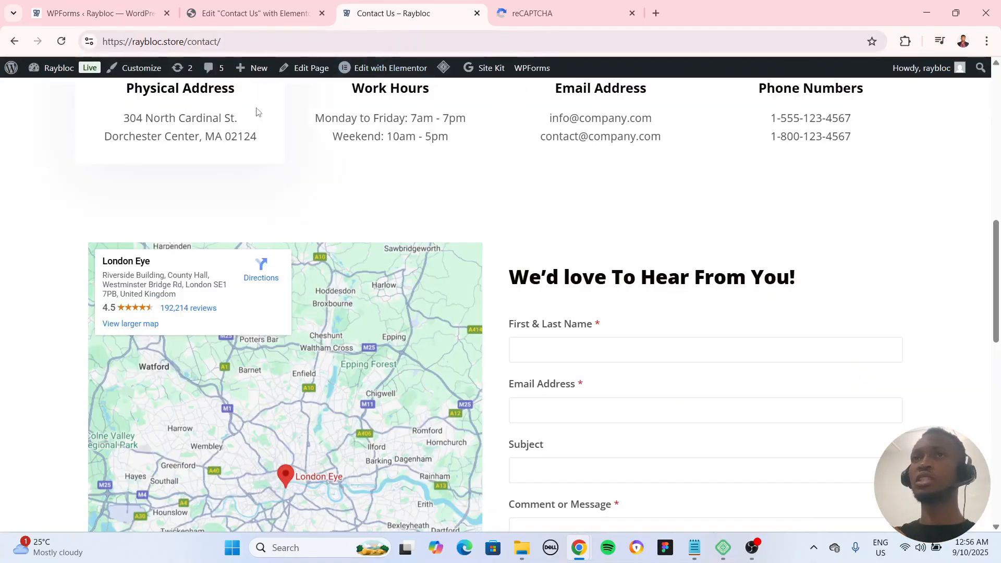
left_click(239, 20)
scroll(749, 307, "down", 5)
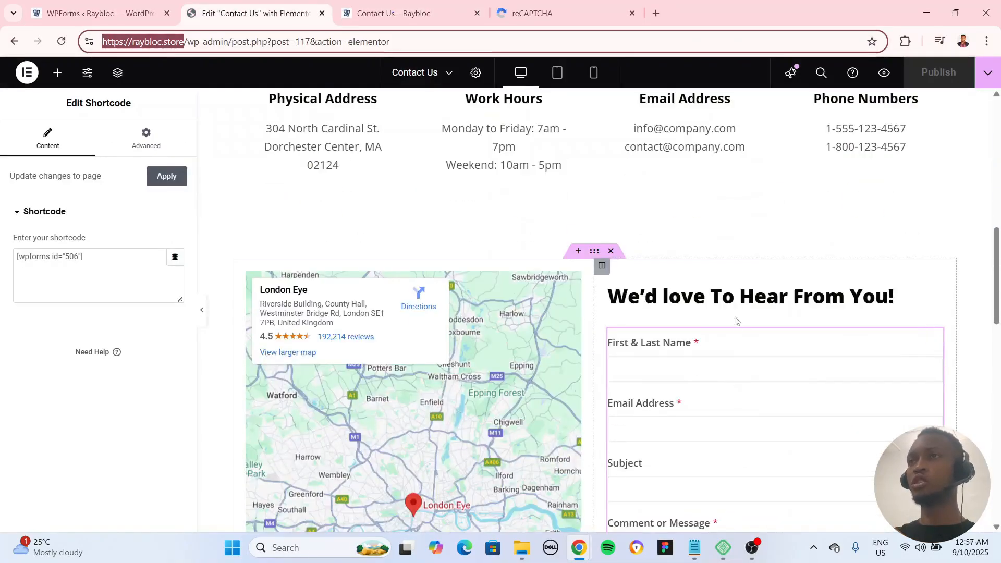
left_click(922, 354)
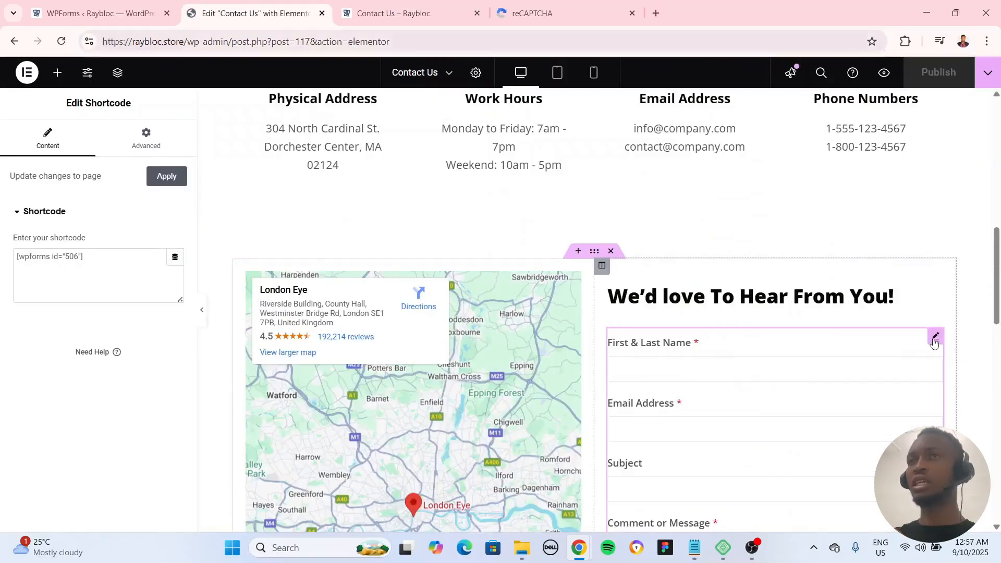
triple_click(117, 259)
key("ctrl+v")
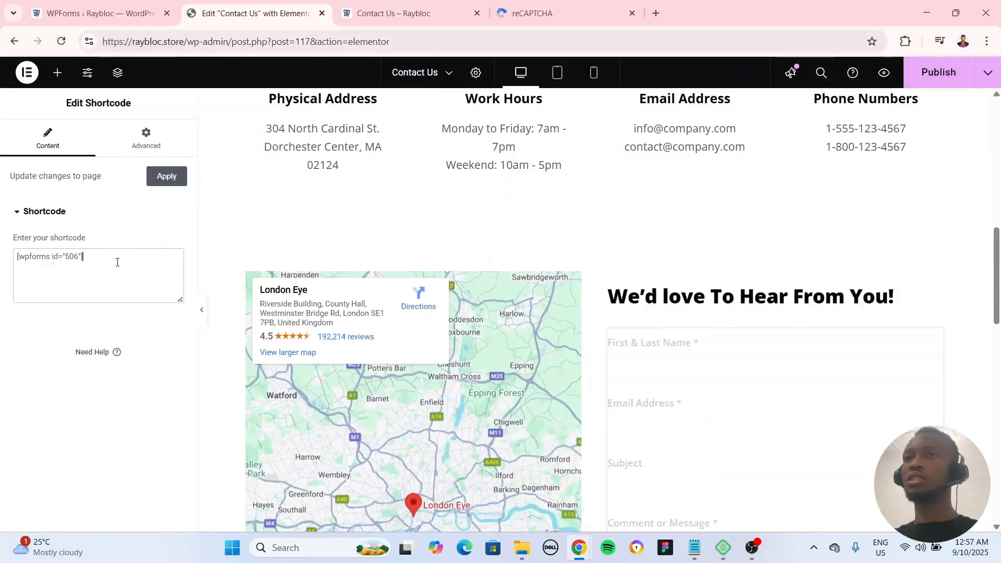
scroll(522, 311, "down", 5)
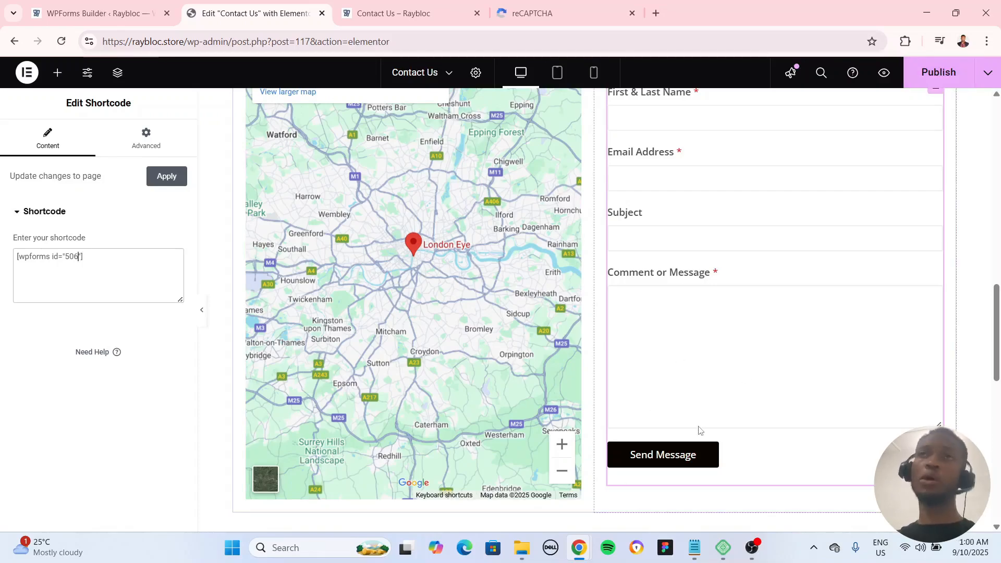
Step: Return to the WPForms builder, enable reCAPTCHA on the Simple Contact Form and save the form
left_click(58, 7)
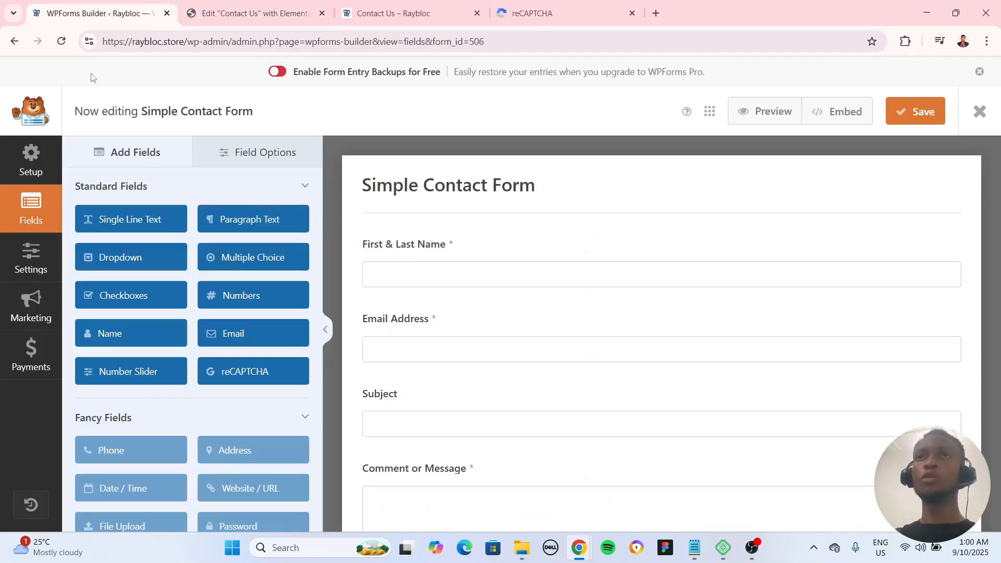
left_click(984, 113)
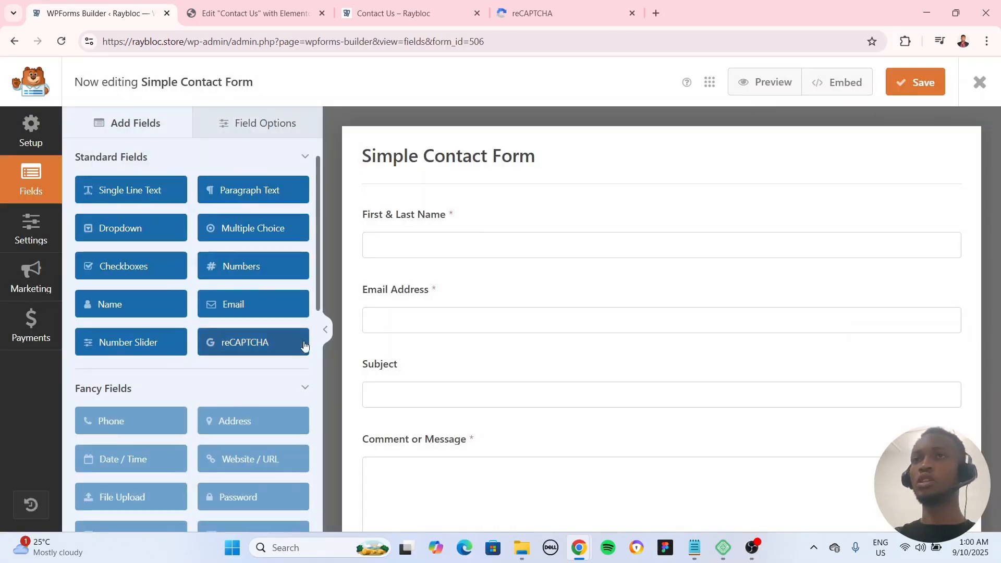
left_click(284, 343)
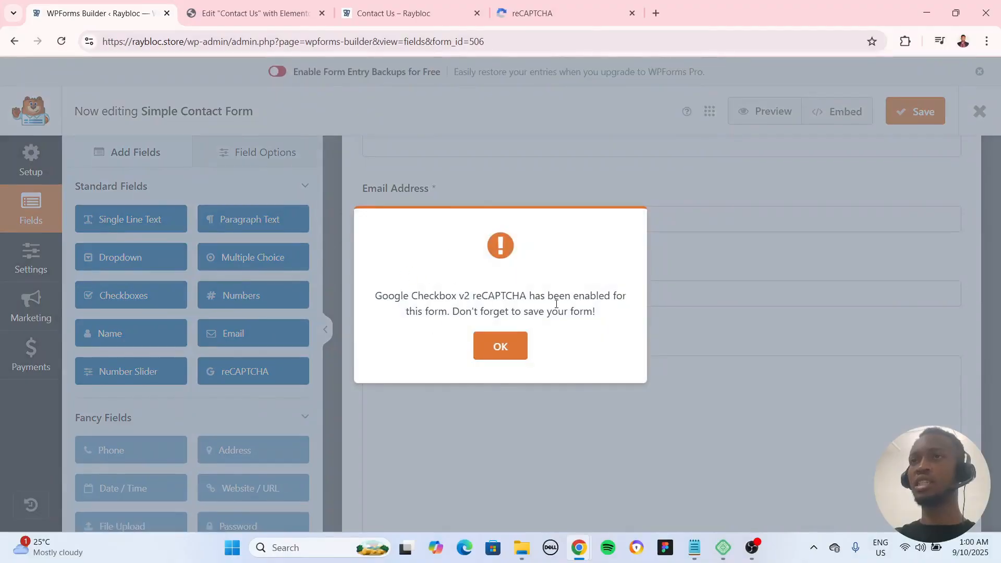
left_click(516, 348)
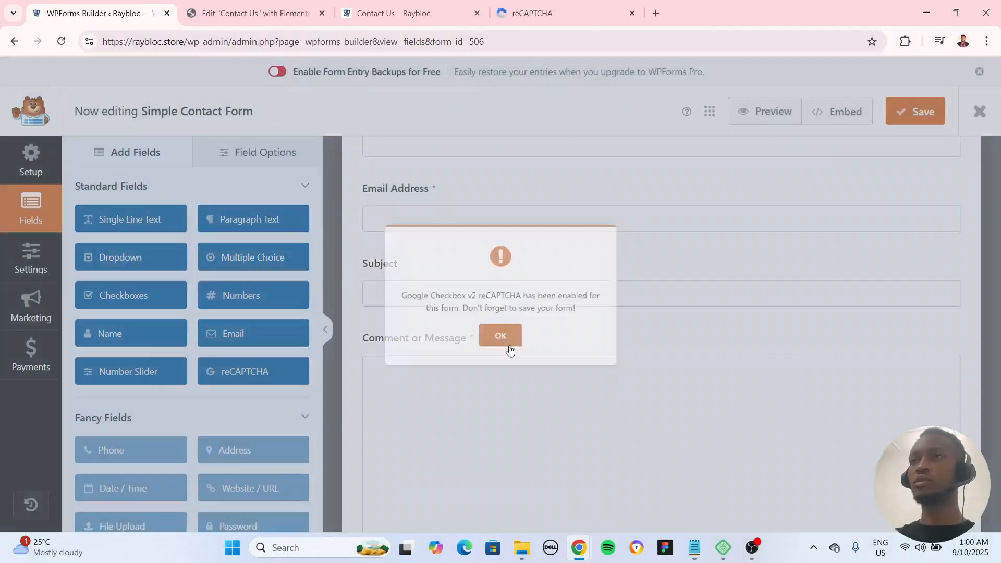
scroll(669, 364, "up", 3)
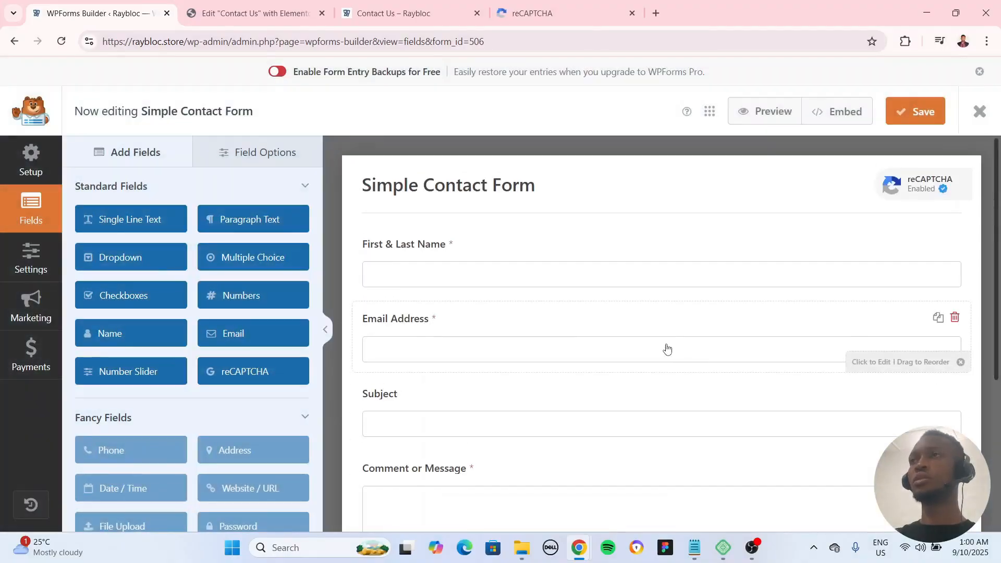
left_click(917, 115)
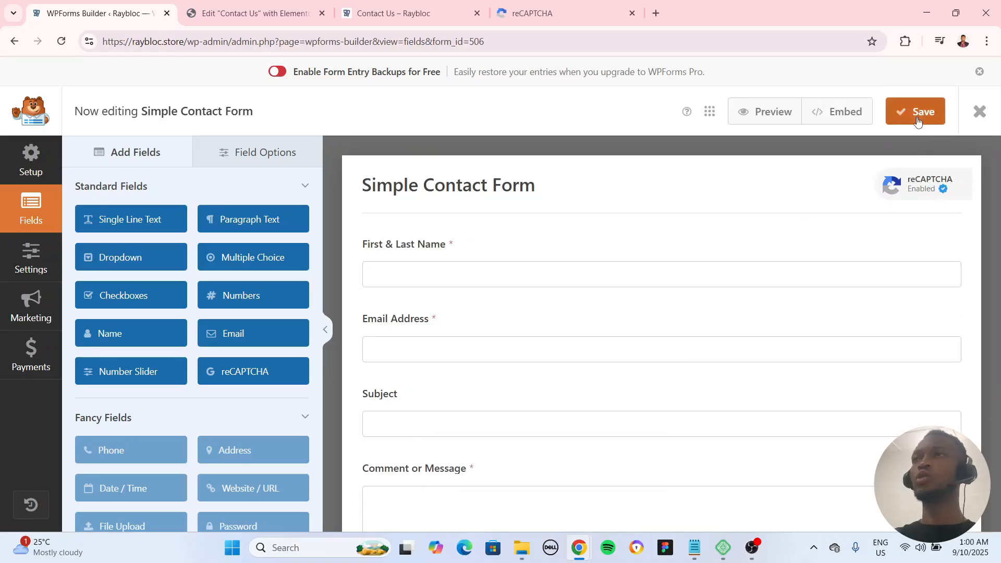
Step: Re-enter the final 6 of the Shortcode widget's [wpforms id="506"] in Elementor to refresh the form, and publish the Contact Us page
left_click(438, 13)
scroll(386, 269, "up", 6)
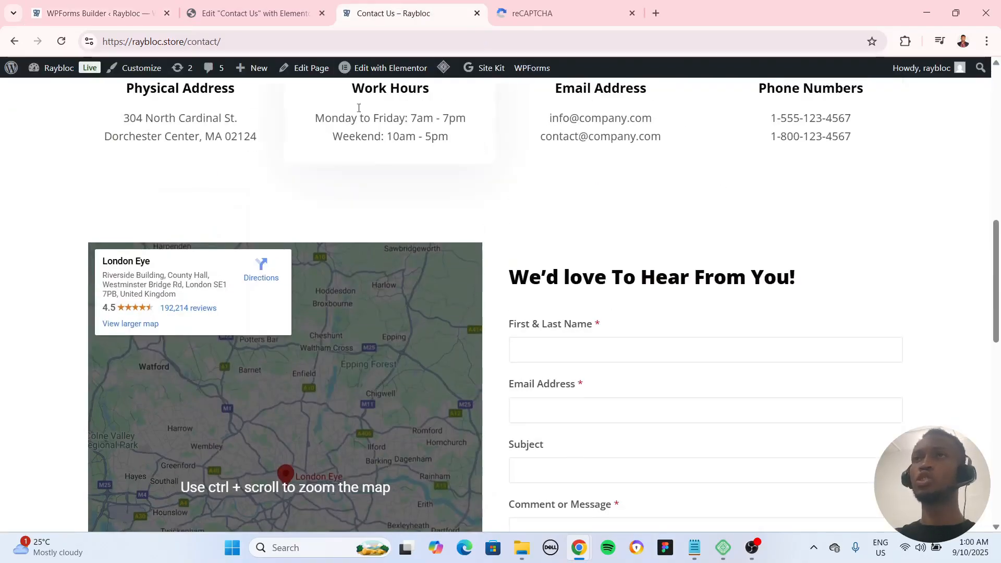
left_click(255, 13)
left_click(85, 258)
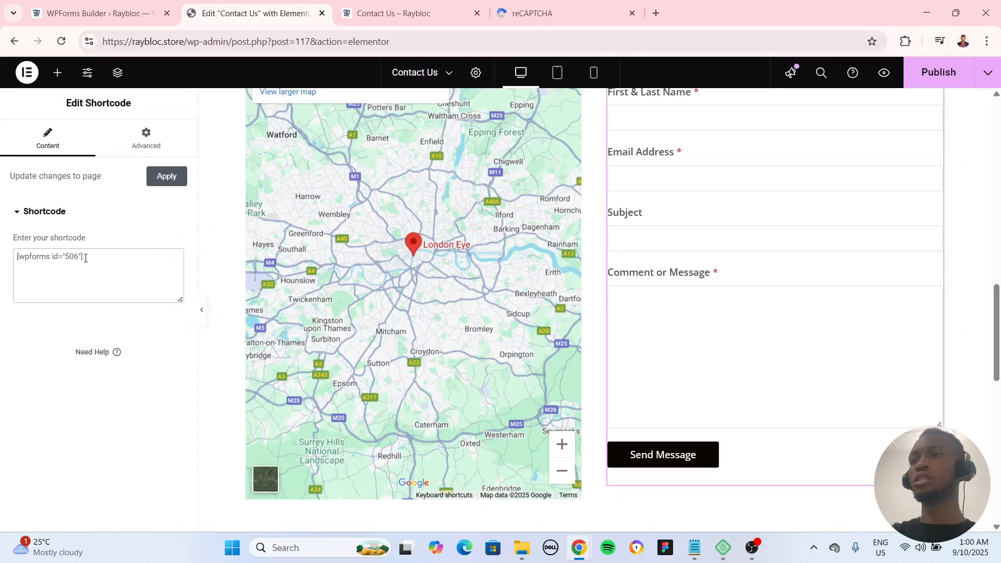
key("Left")
key("Left")
key("BackSpace")
type("6")
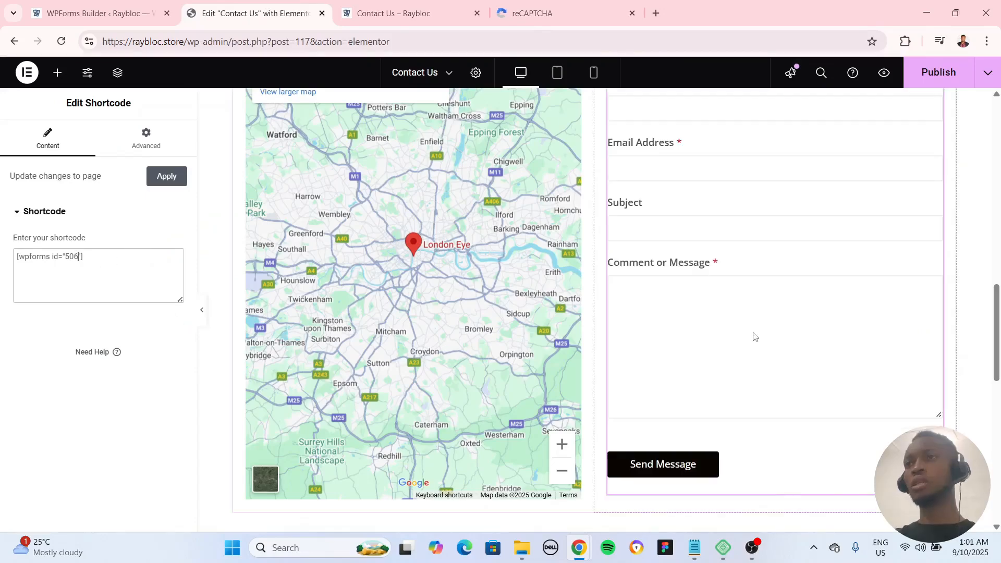
left_click(938, 72)
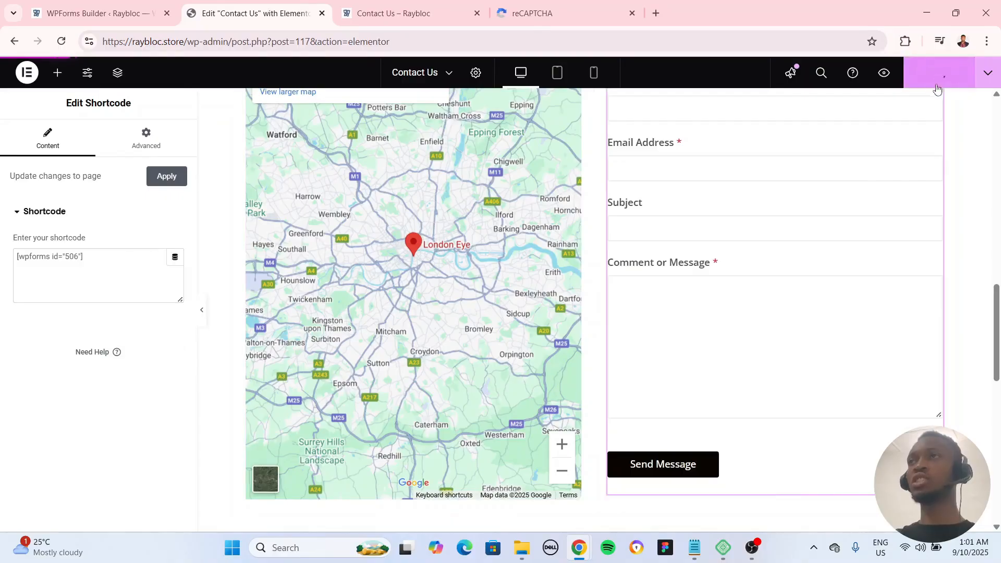
Step: Reload the live Contact Us page and check the contact form for the reCAPTCHA checkbox
left_click(390, 17)
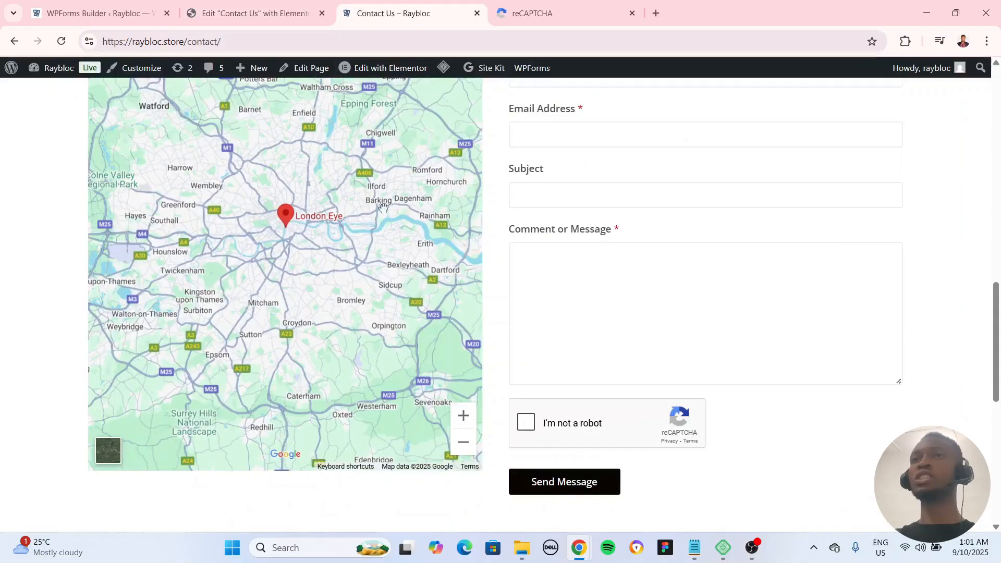
scroll(379, 206, "up", 7)
left_click(63, 43)
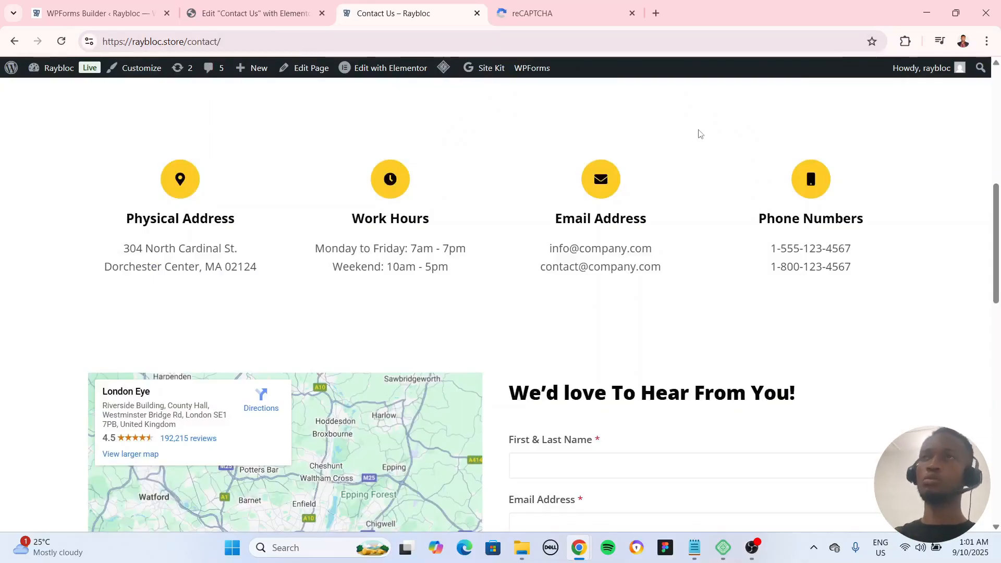
scroll(709, 156, "down", 10)
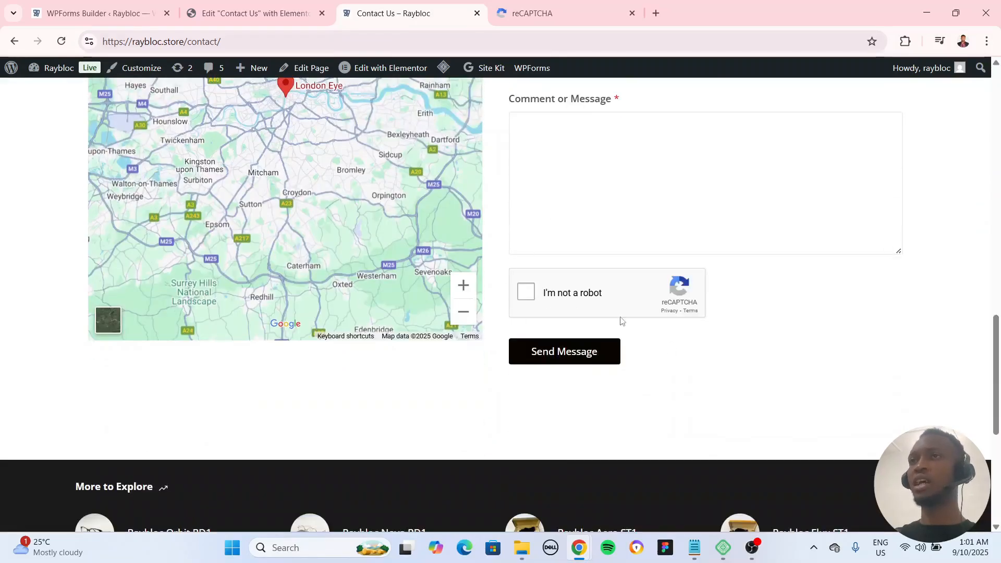
scroll(576, 302, "up", 4)
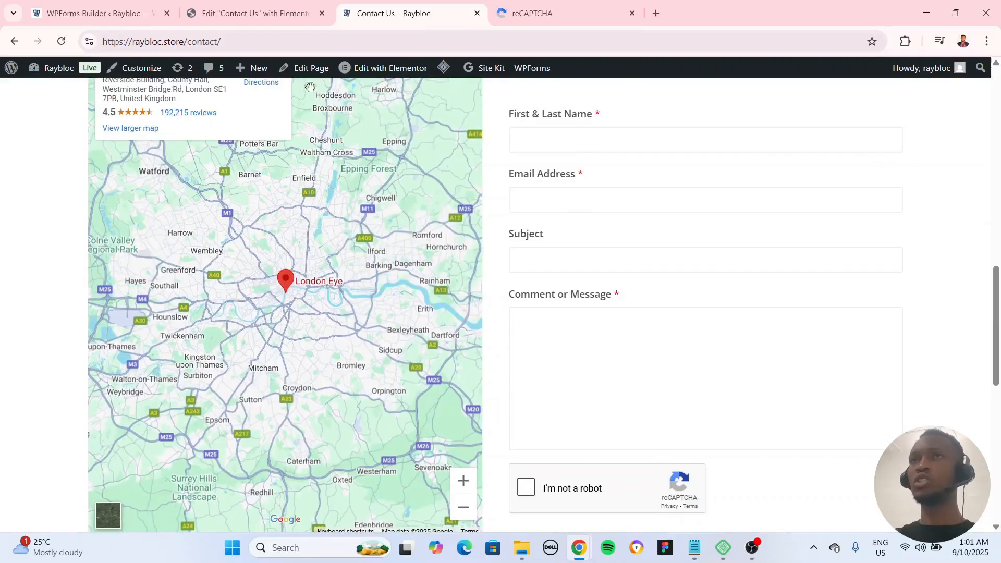
Step: Copy the live Contact Us page's address and open it in a new Incognito window
left_click(257, 41)
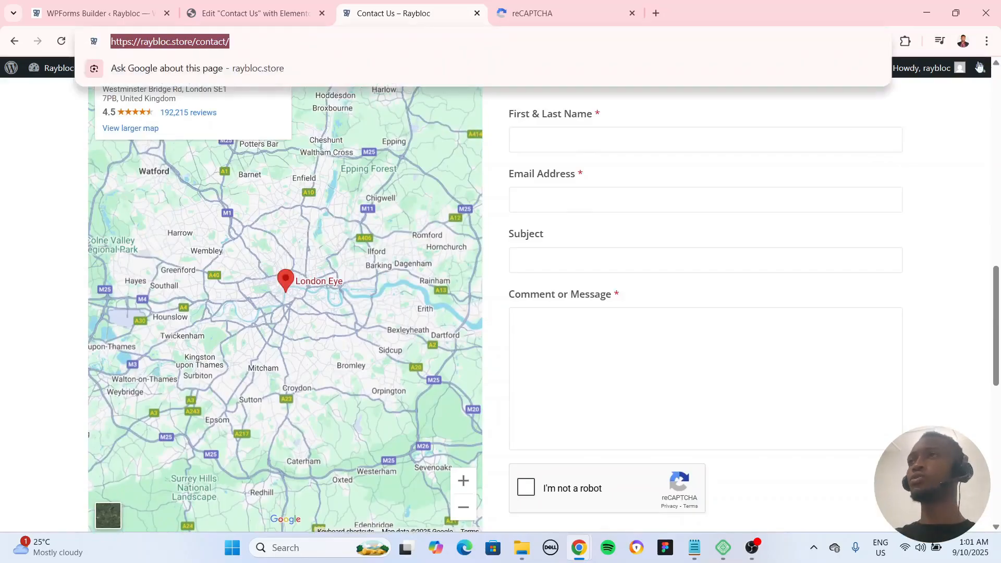
key("ctrl+c")
left_click(987, 42)
left_click(872, 105)
key("ctrl+v")
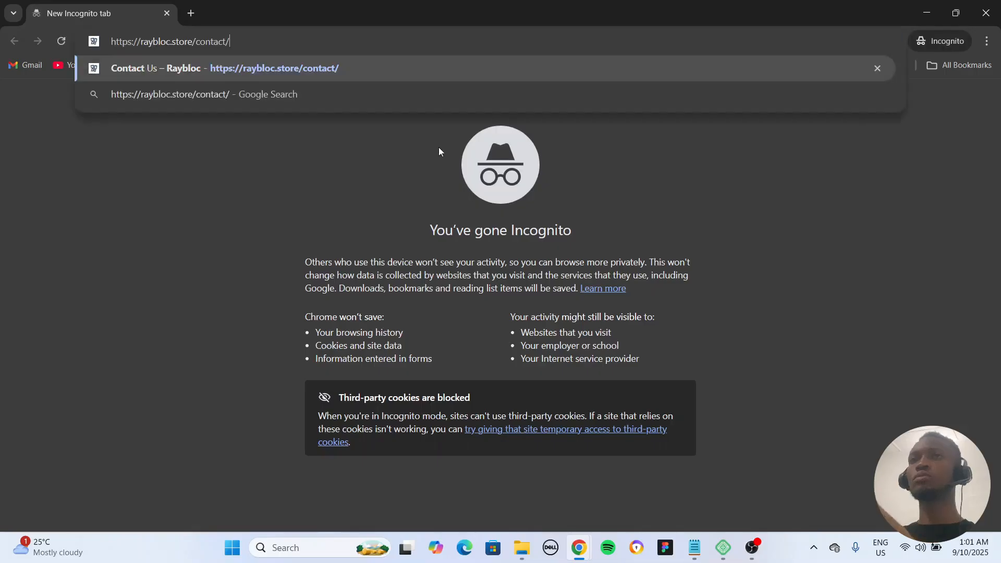
left_click(279, 79)
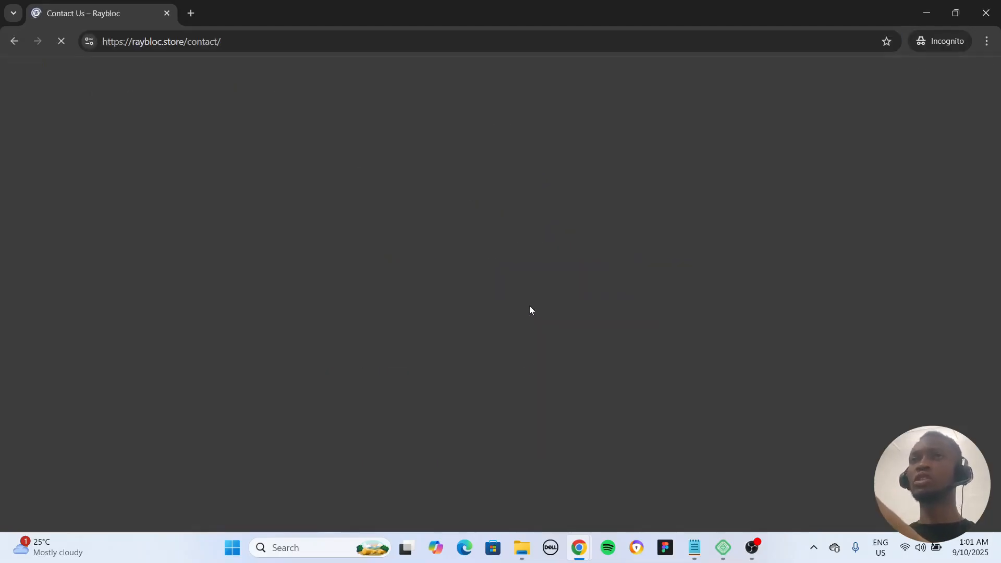
Step: Fill in the contact form with a first name, the saved e-mail address, the subject "Testing" and the message "Testing"
scroll(691, 386, "down", 10)
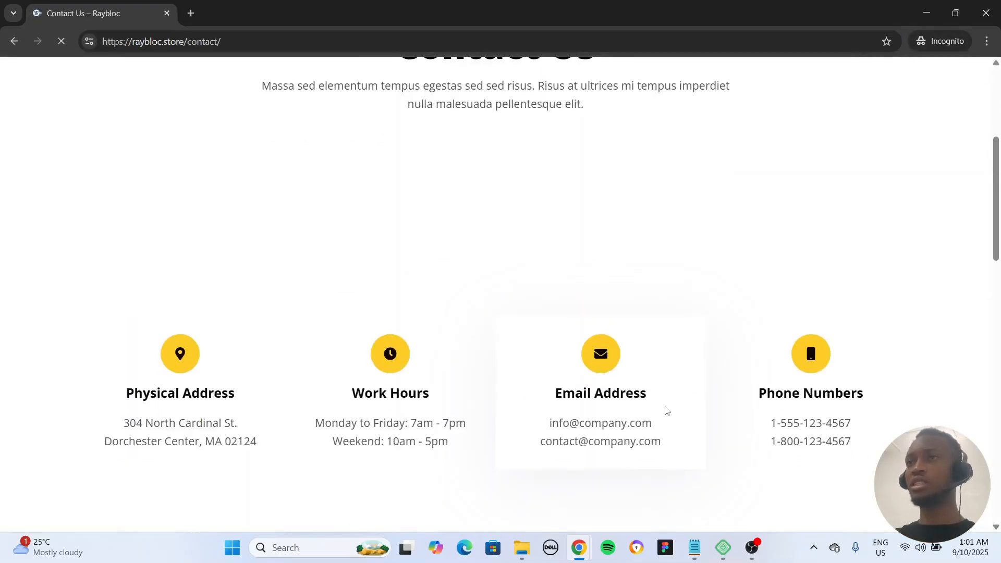
left_click(629, 323)
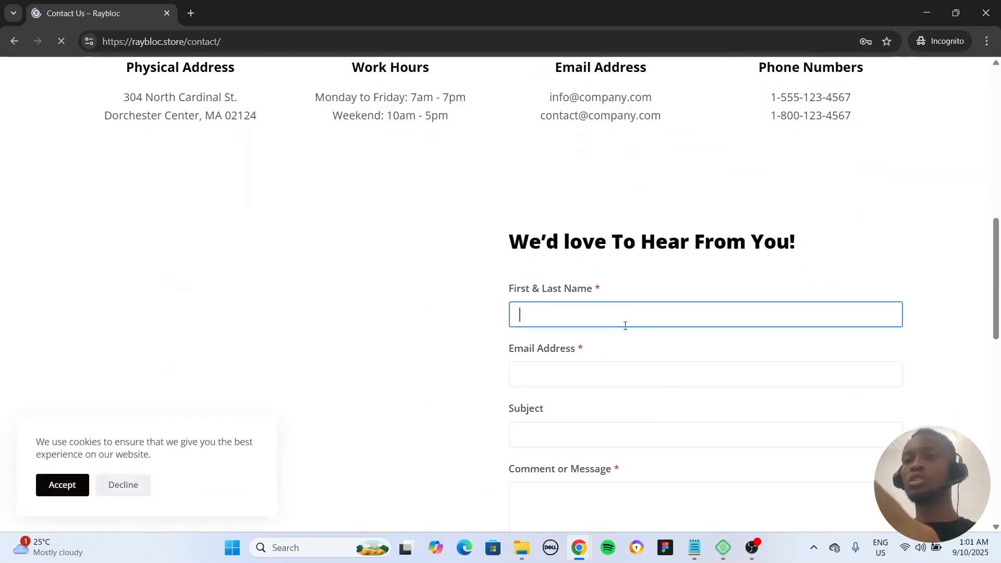
key("Tab")
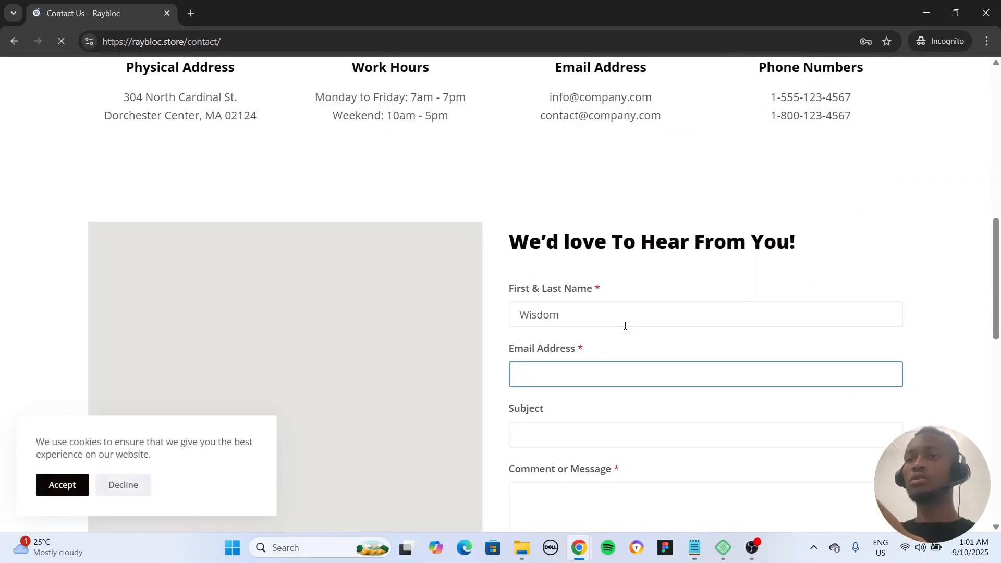
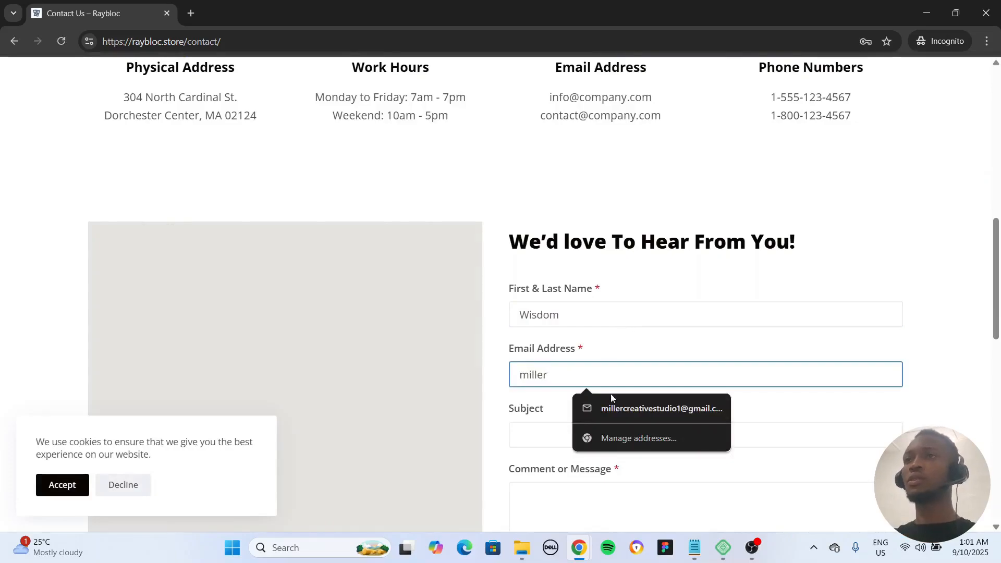
left_click(610, 410)
left_click(587, 437)
type("Testing")
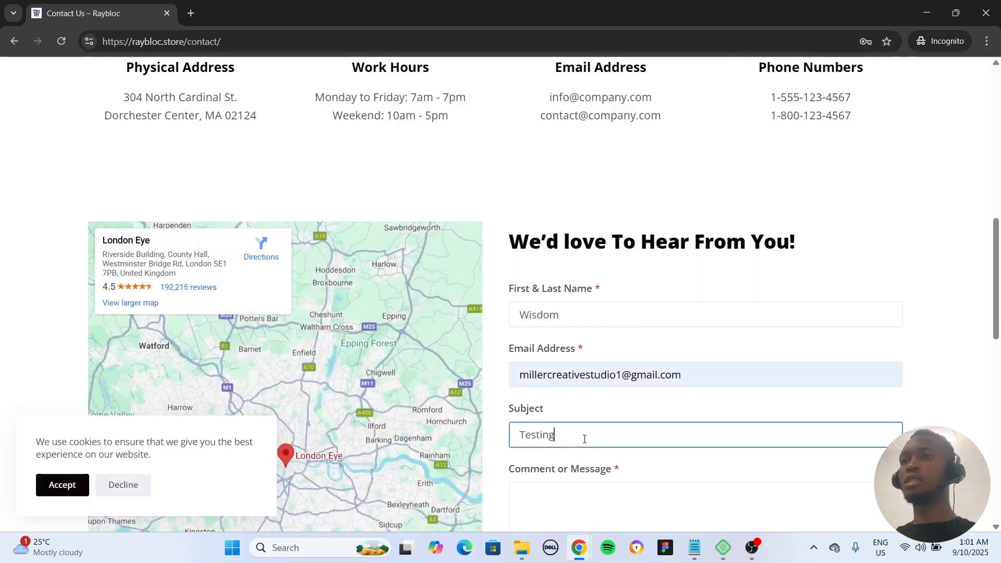
scroll(584, 439, "down", 3)
left_click(593, 415)
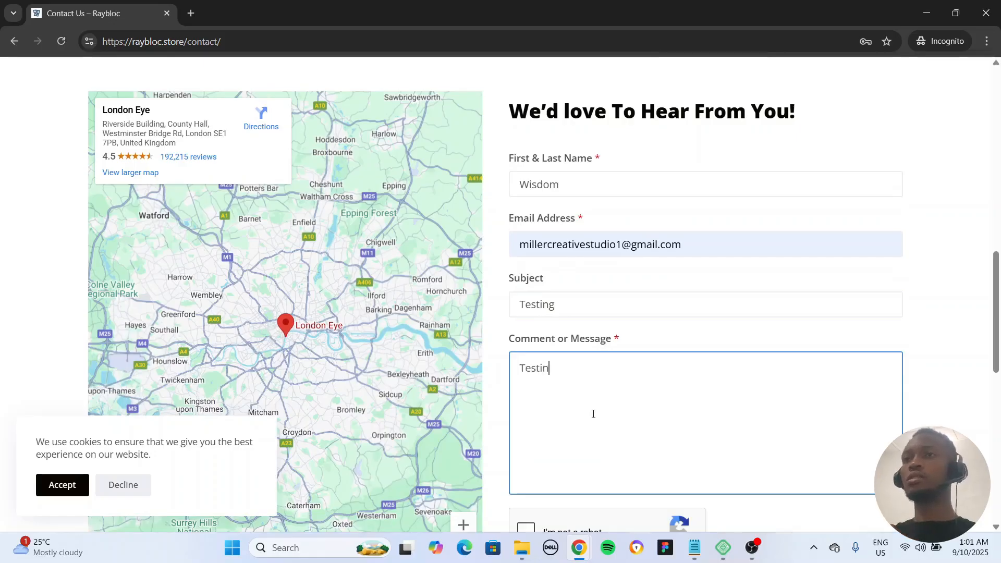
Step: Try to send the test message without ticking the reCAPTCHA checkbox and review the form's response
scroll(593, 413, "down", 4)
left_click(568, 402)
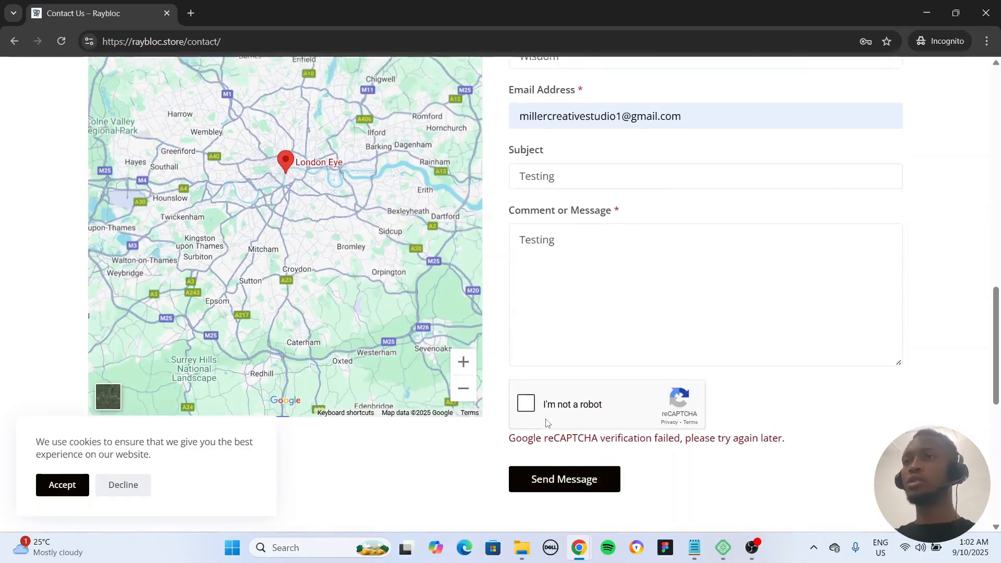
scroll(546, 423, "up", 3)
scroll(546, 423, "down", 3)
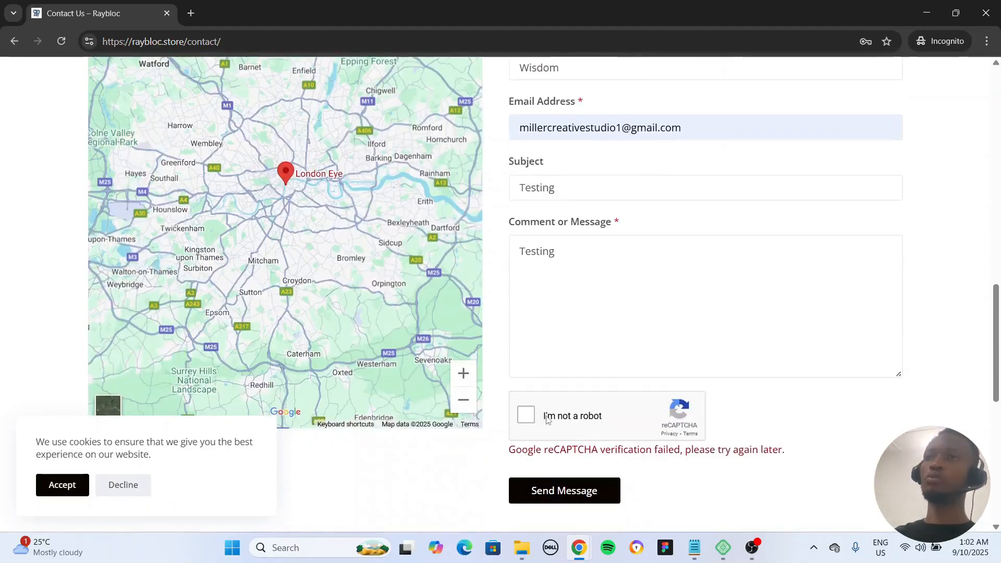